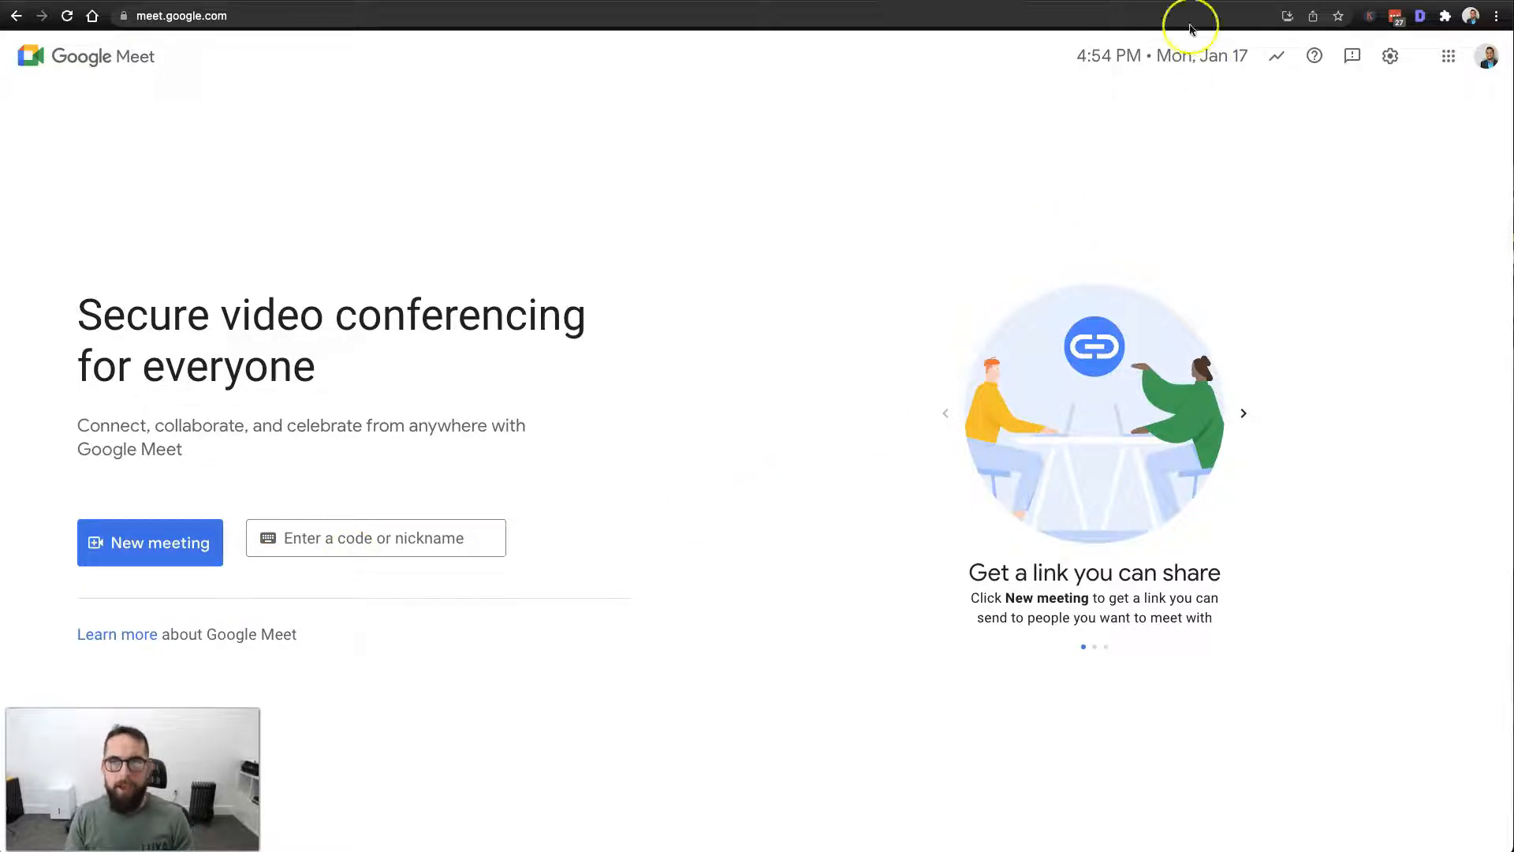
Switch to the earlier Meet meeting's tab showing that its meeting code has expired.
{"action": "left_click", "coordinate": [1198, 1]}
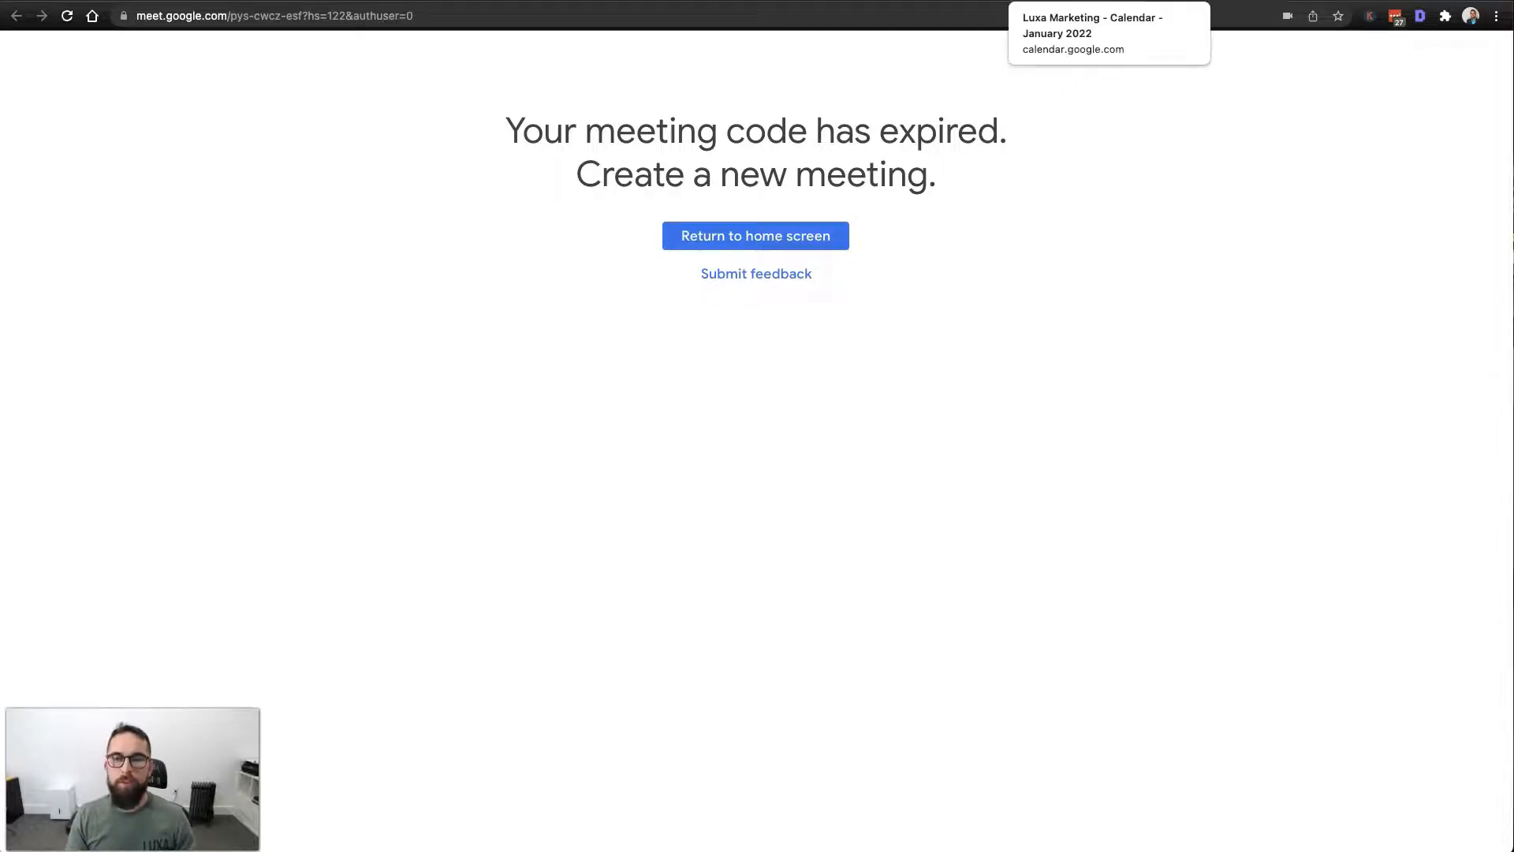
Switch to the Google Calendar tab showing the January 2022 month view.
{"action": "left_click", "coordinate": [1104, 0]}
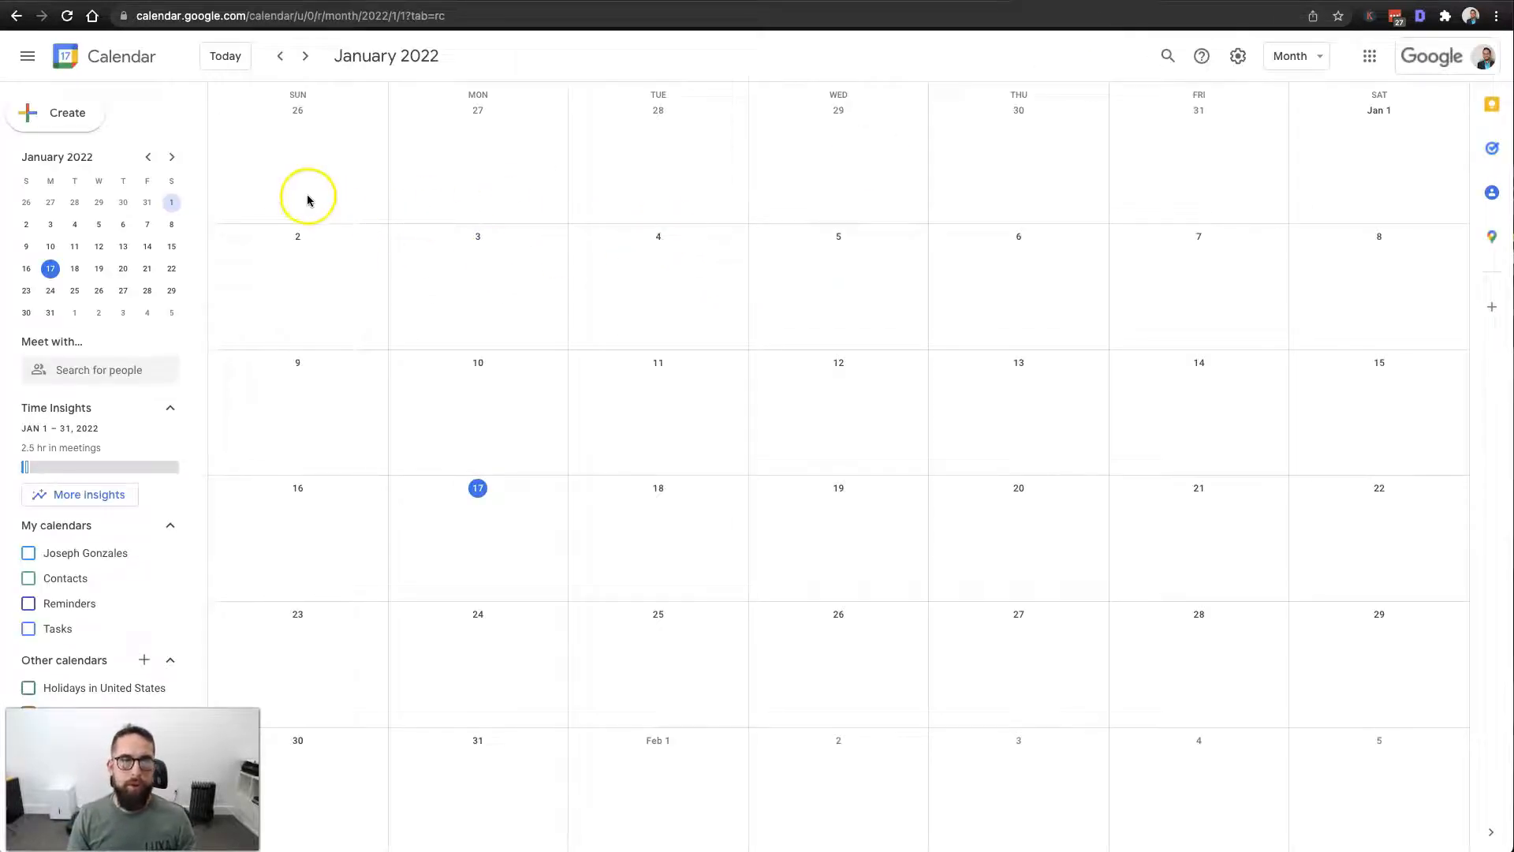
Create an all-day 'My Meeting Link' event on Saturday, January 1, repeating daily.
{"action": "left_click", "coordinate": [67, 125]}
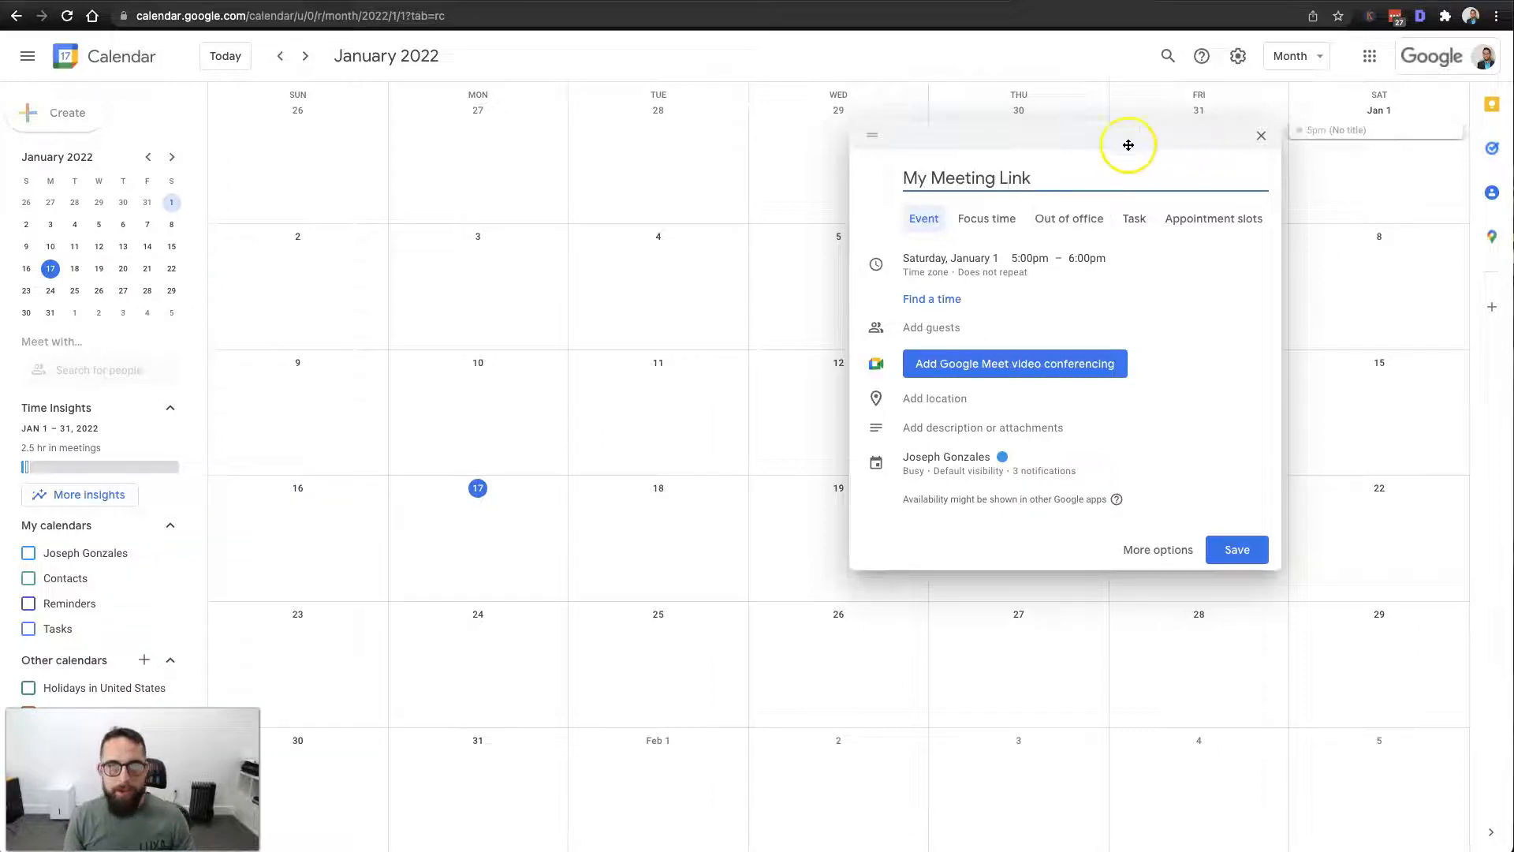
{"action": "left_click_drag", "start_coordinate": [1088, 136], "coordinate": [619, 148]}
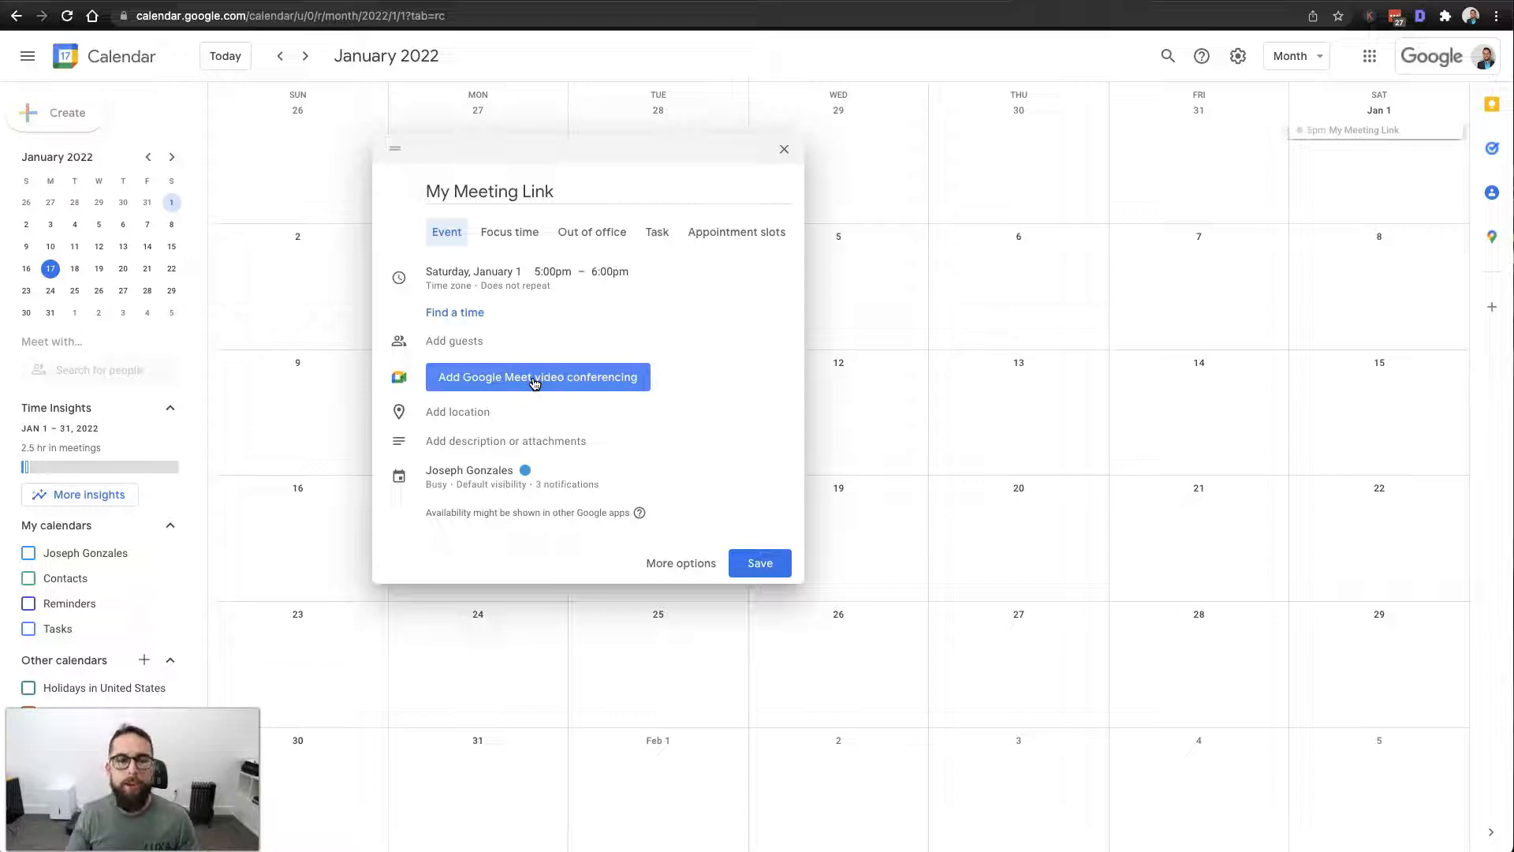
{"action": "left_click", "coordinate": [534, 290]}
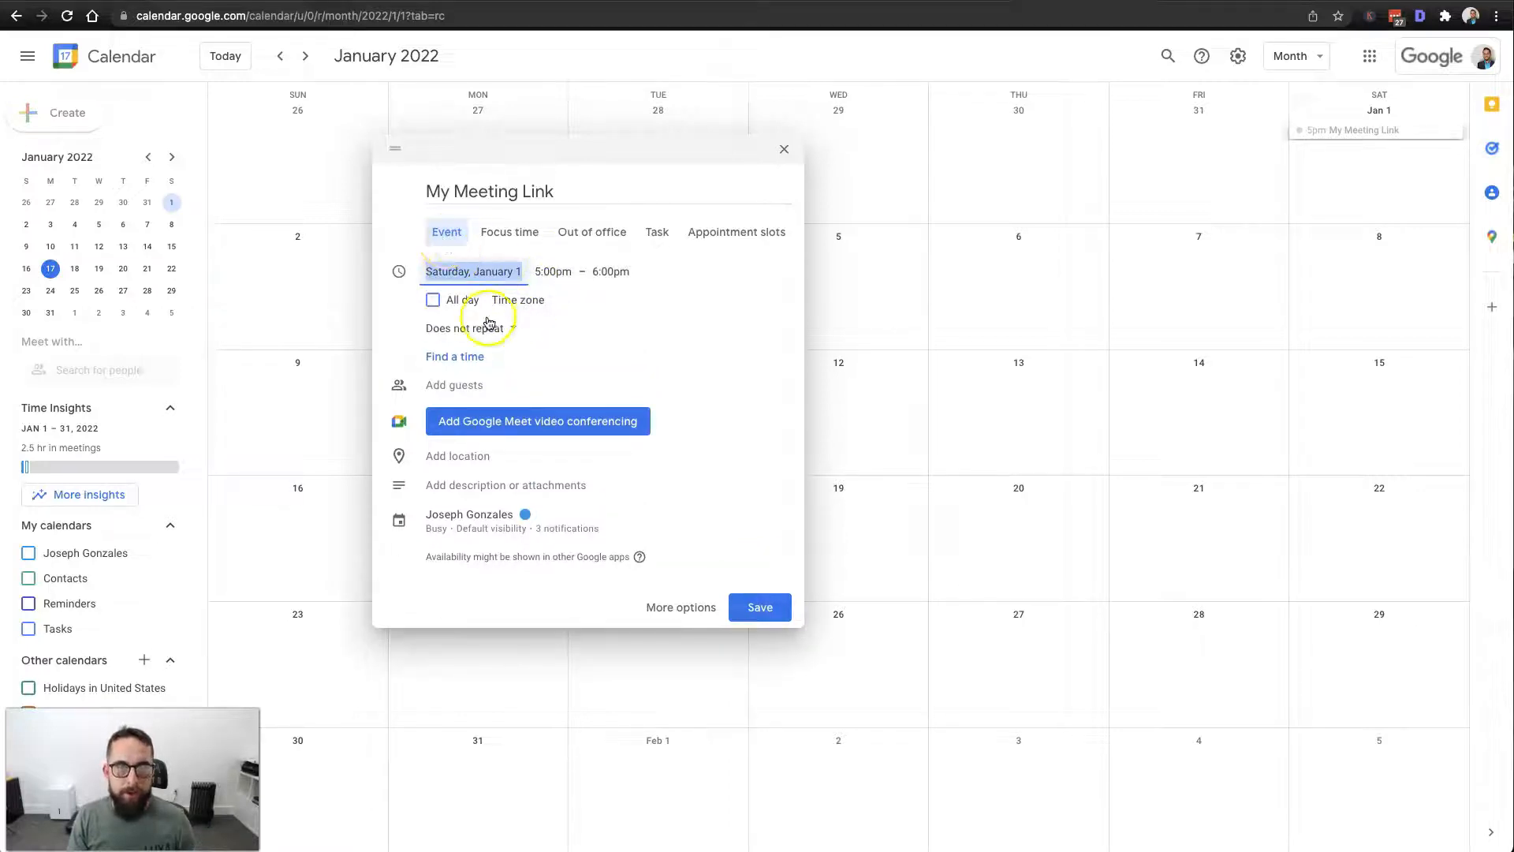
{"action": "left_click", "coordinate": [434, 301]}
{"action": "left_click", "coordinate": [477, 331]}
{"action": "left_click", "coordinate": [461, 367]}
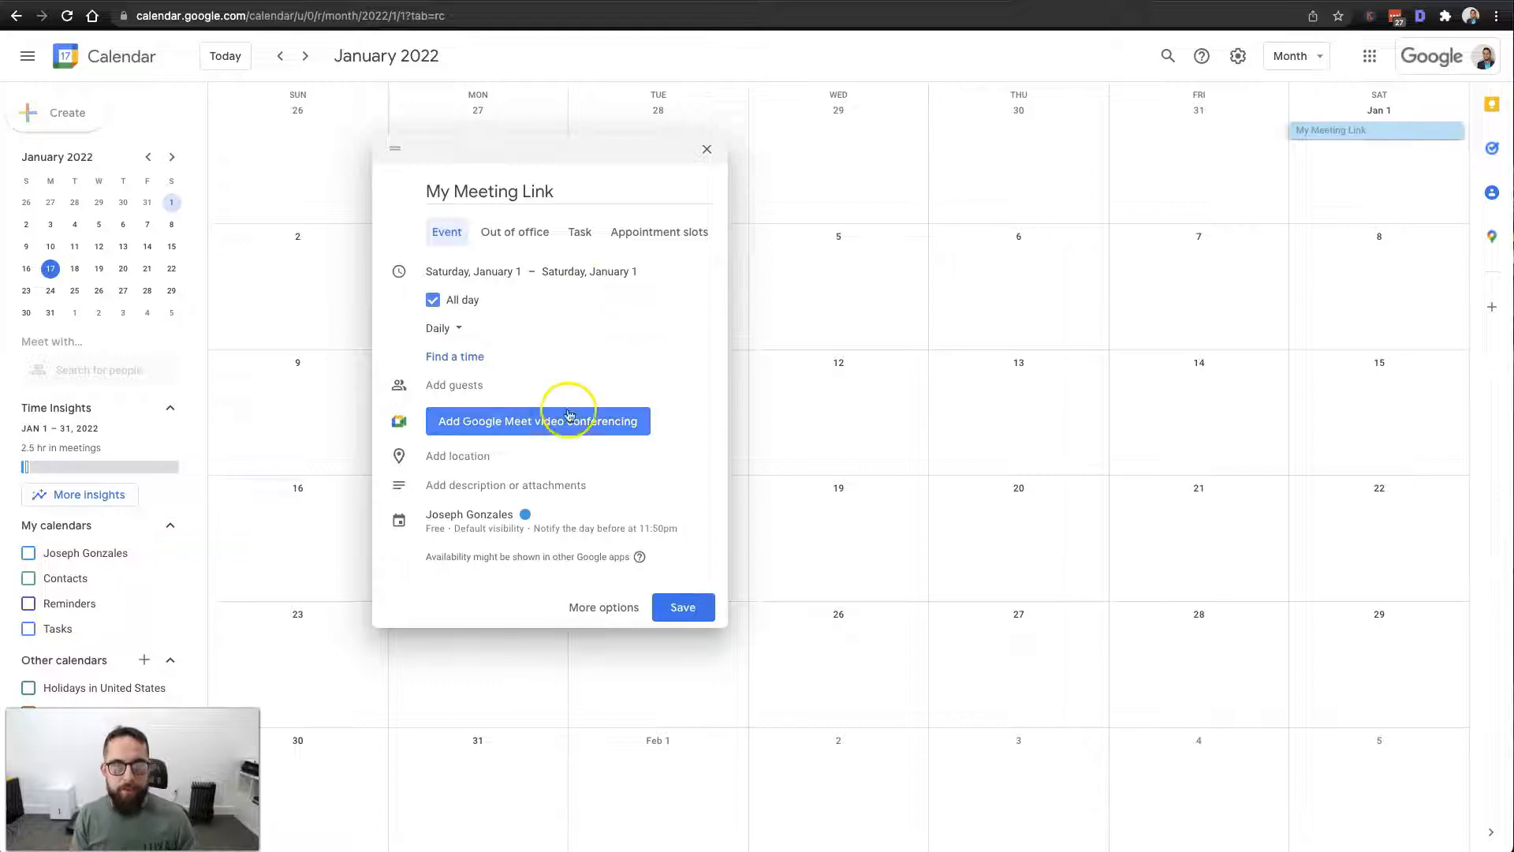
Add Google Meet video conferencing to the event and copy its joining info.
{"action": "left_click", "coordinate": [485, 429]}
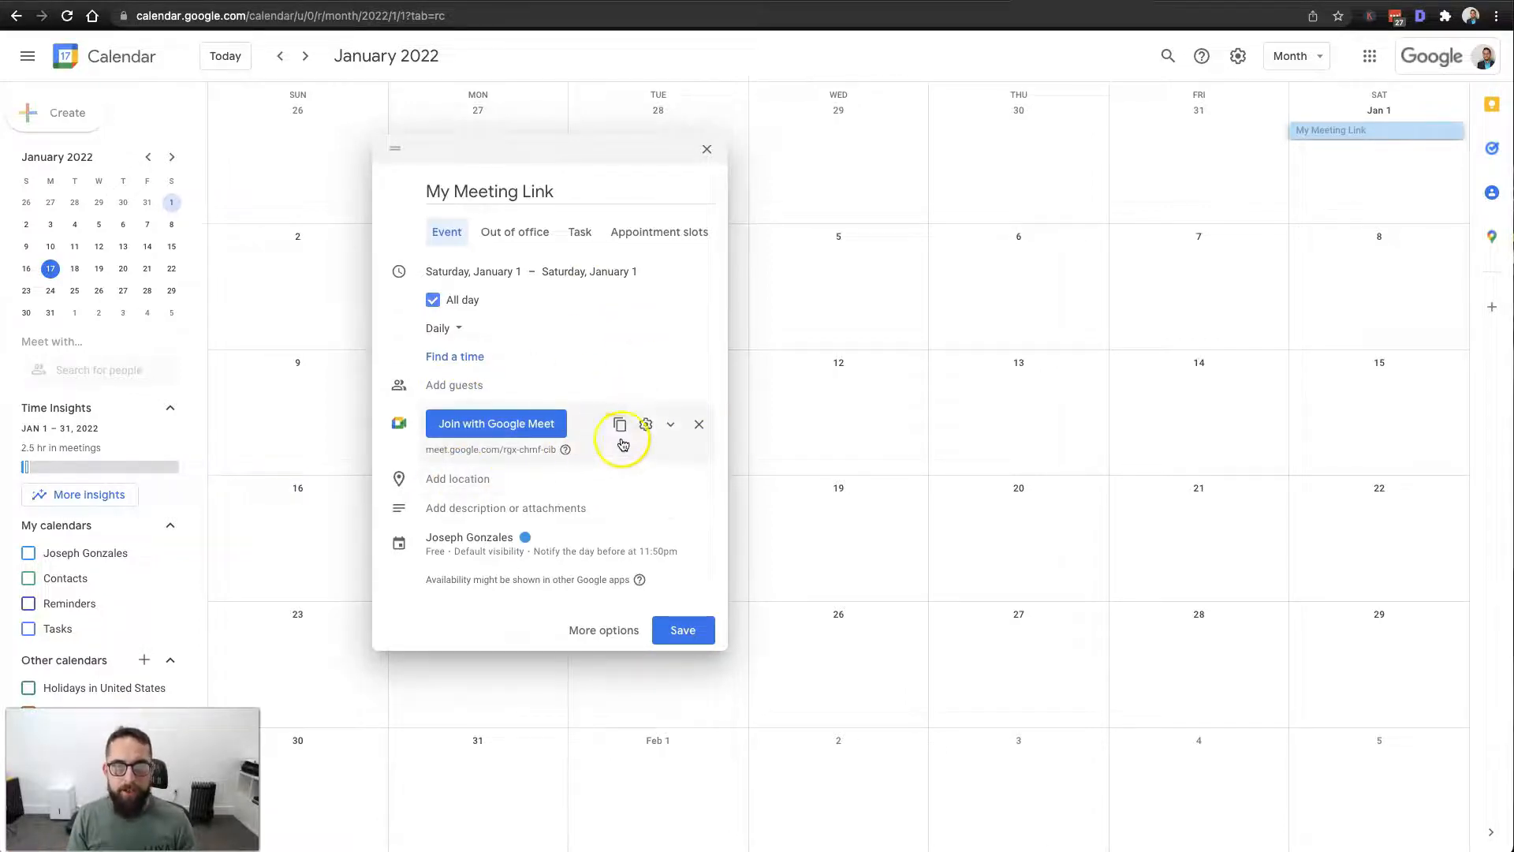
{"action": "left_click", "coordinate": [670, 424]}
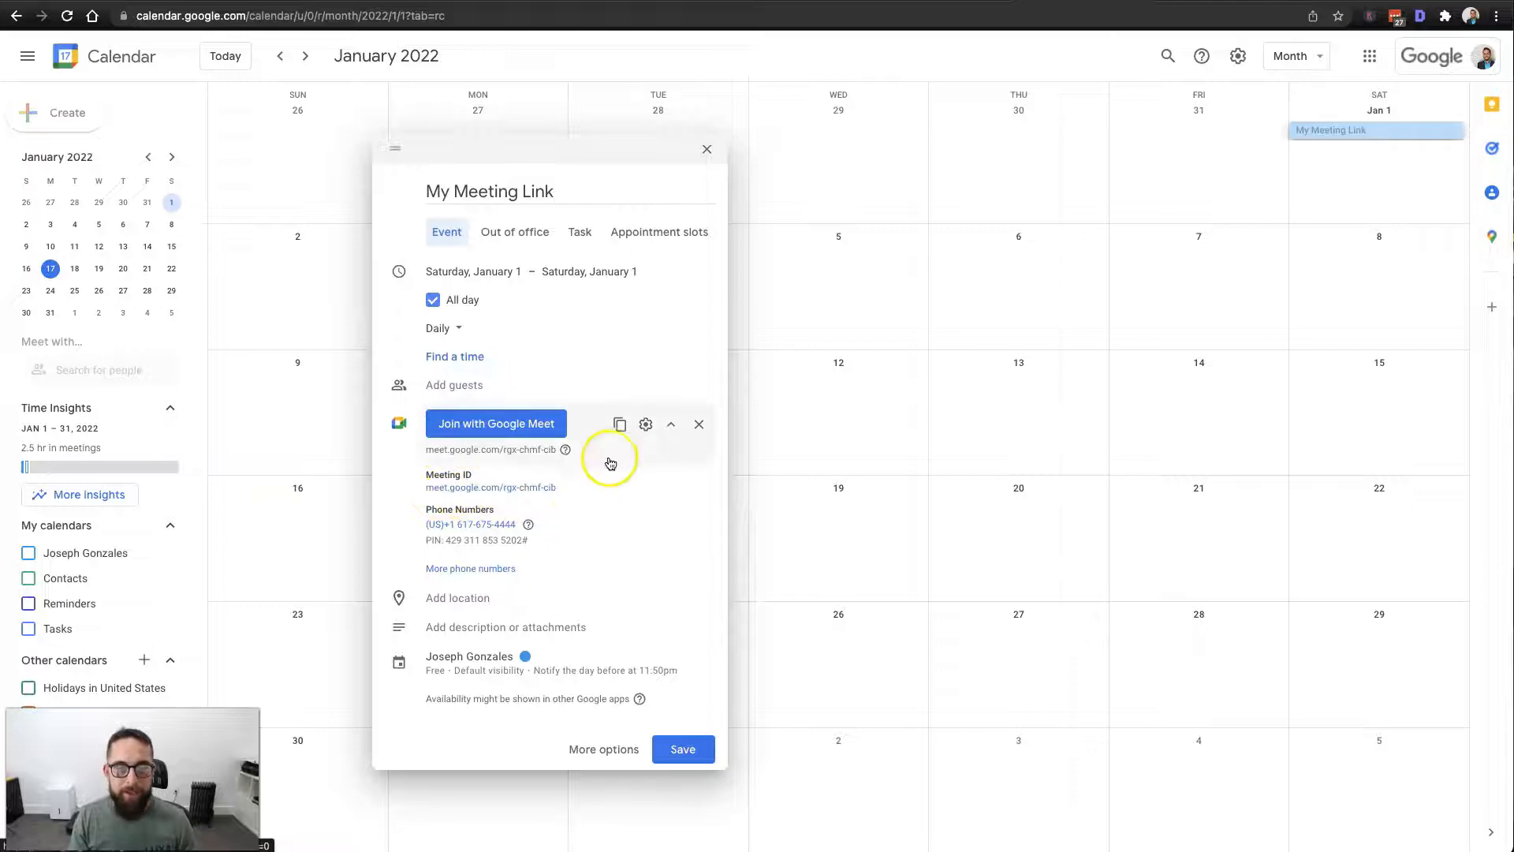
{"action": "left_click", "coordinate": [622, 428]}
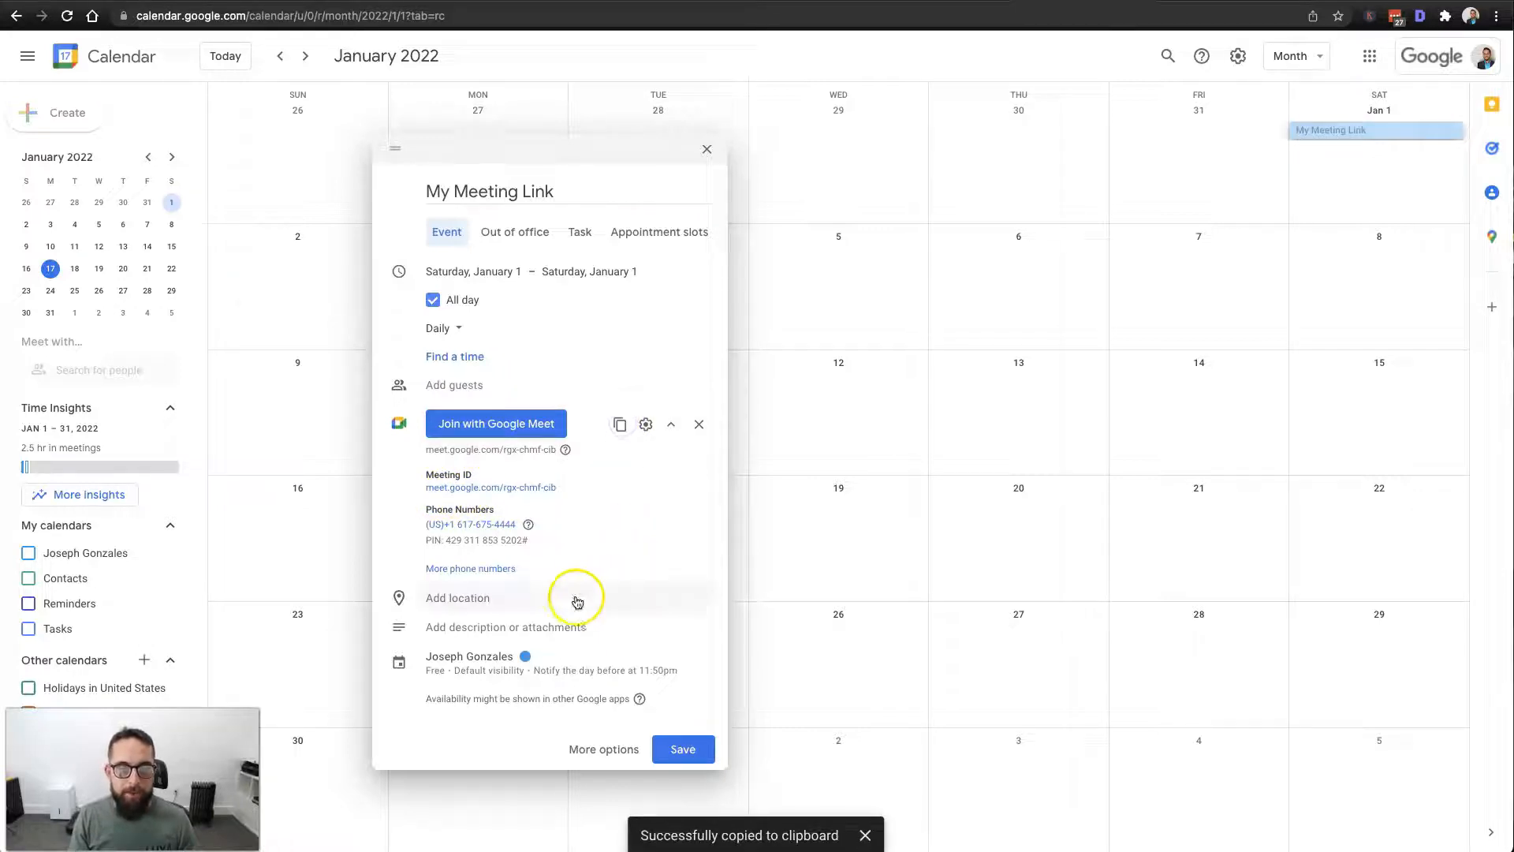
Paste the Meet joining info into the description, keeping only the meet.google.com URL.
{"action": "left_click", "coordinate": [473, 627]}
{"action": "key", "text": "super+v"}
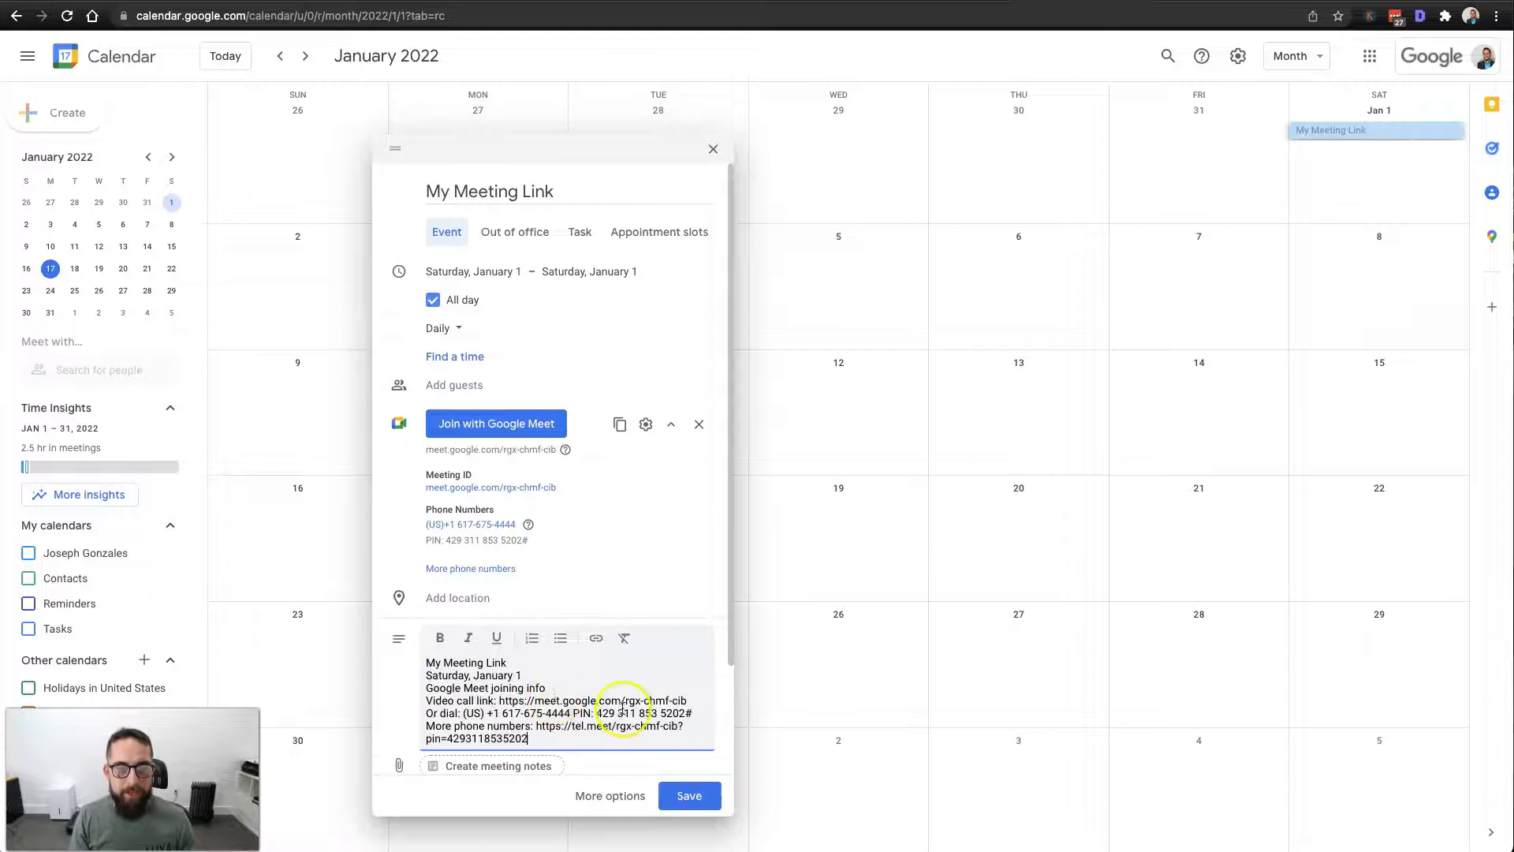
{"action": "left_click_drag", "start_coordinate": [491, 699], "coordinate": [426, 661]}
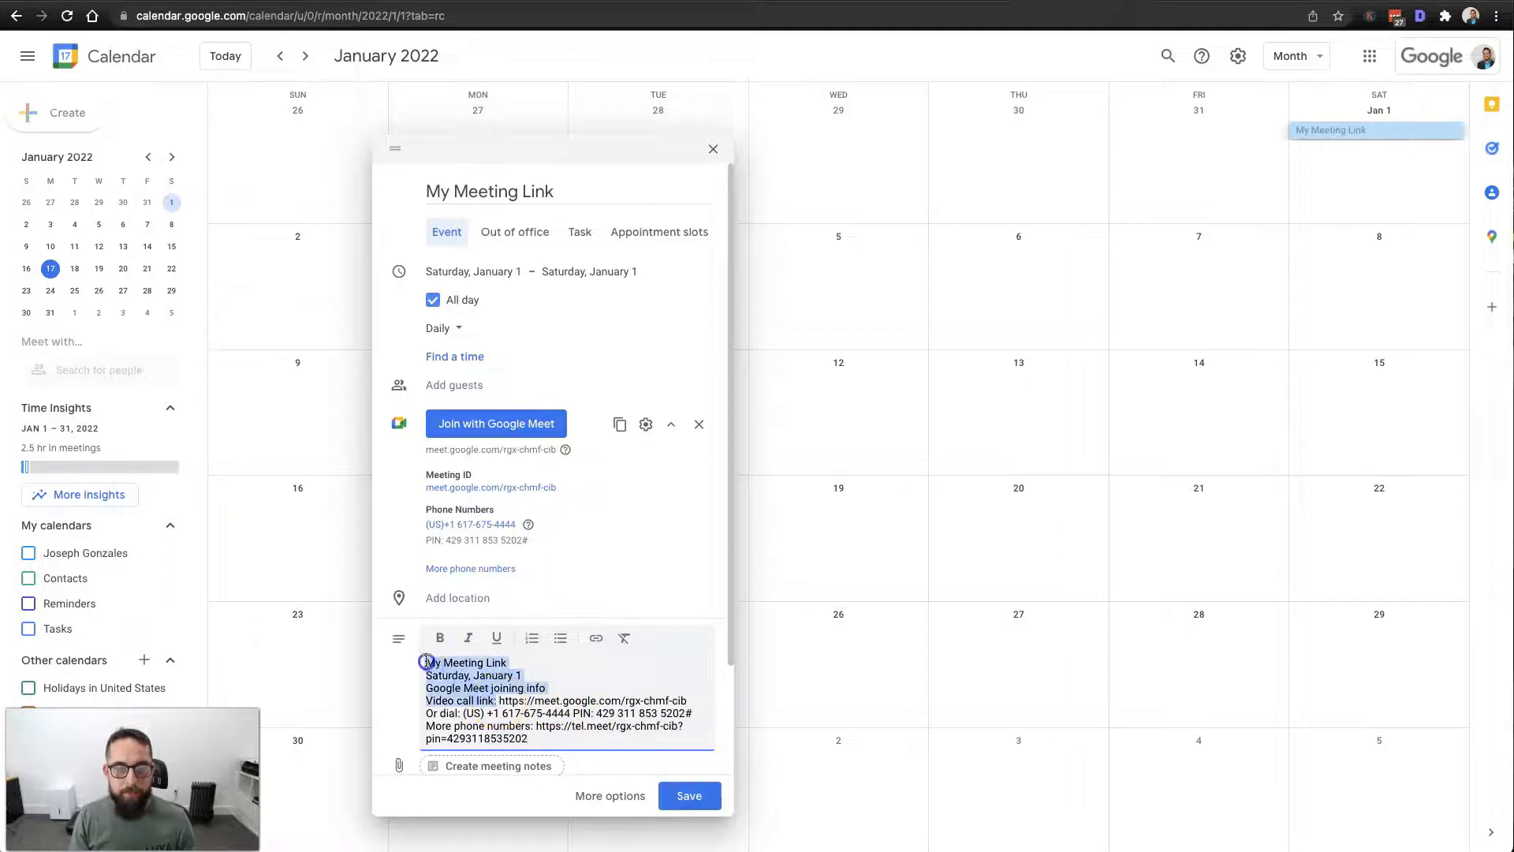
{"action": "key", "text": "BackSpace"}
{"action": "left_click_drag", "start_coordinate": [534, 699], "coordinate": [424, 673]}
{"action": "key", "text": "BackSpace"}
{"action": "key", "text": "BackSpace"}
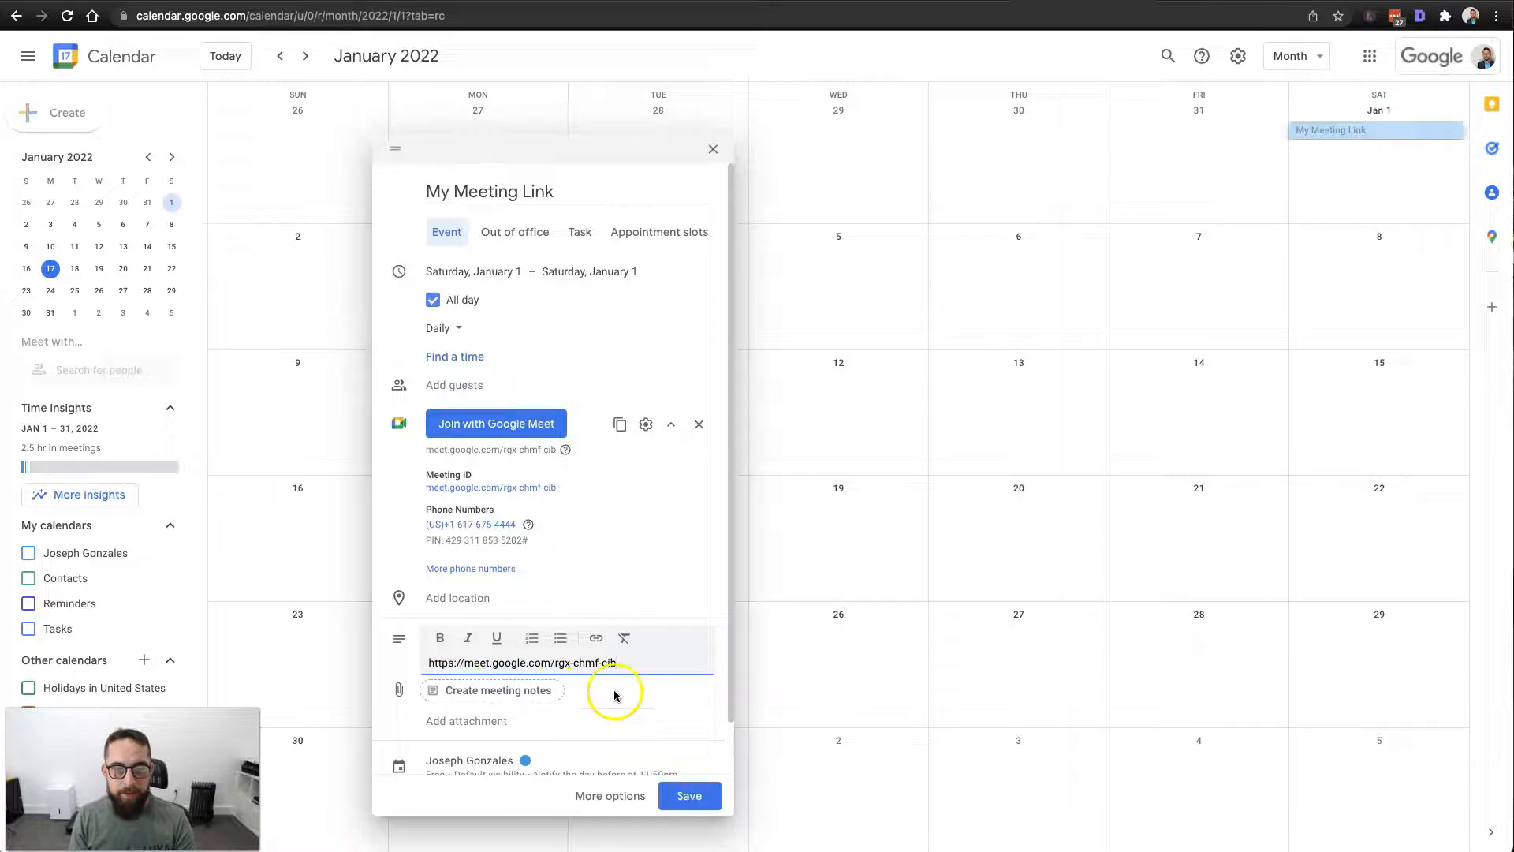
{"action": "left_click", "coordinate": [622, 700]}
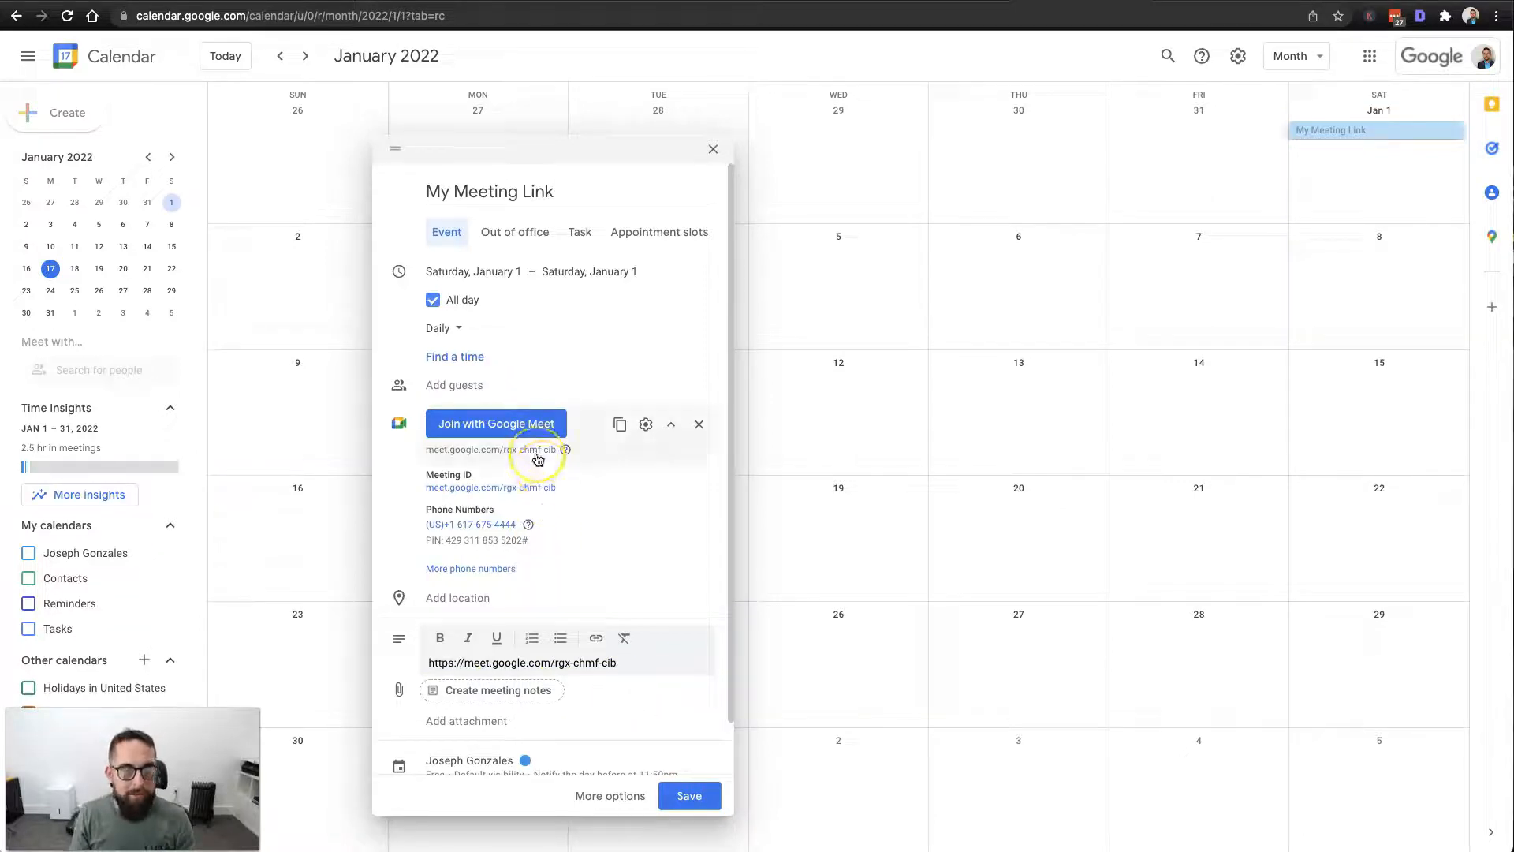
Expand the availability settings and save the daily My Meeting Link event.
{"action": "scroll", "coordinate": [591, 439], "scroll_direction": "down", "scroll_amount": 2}
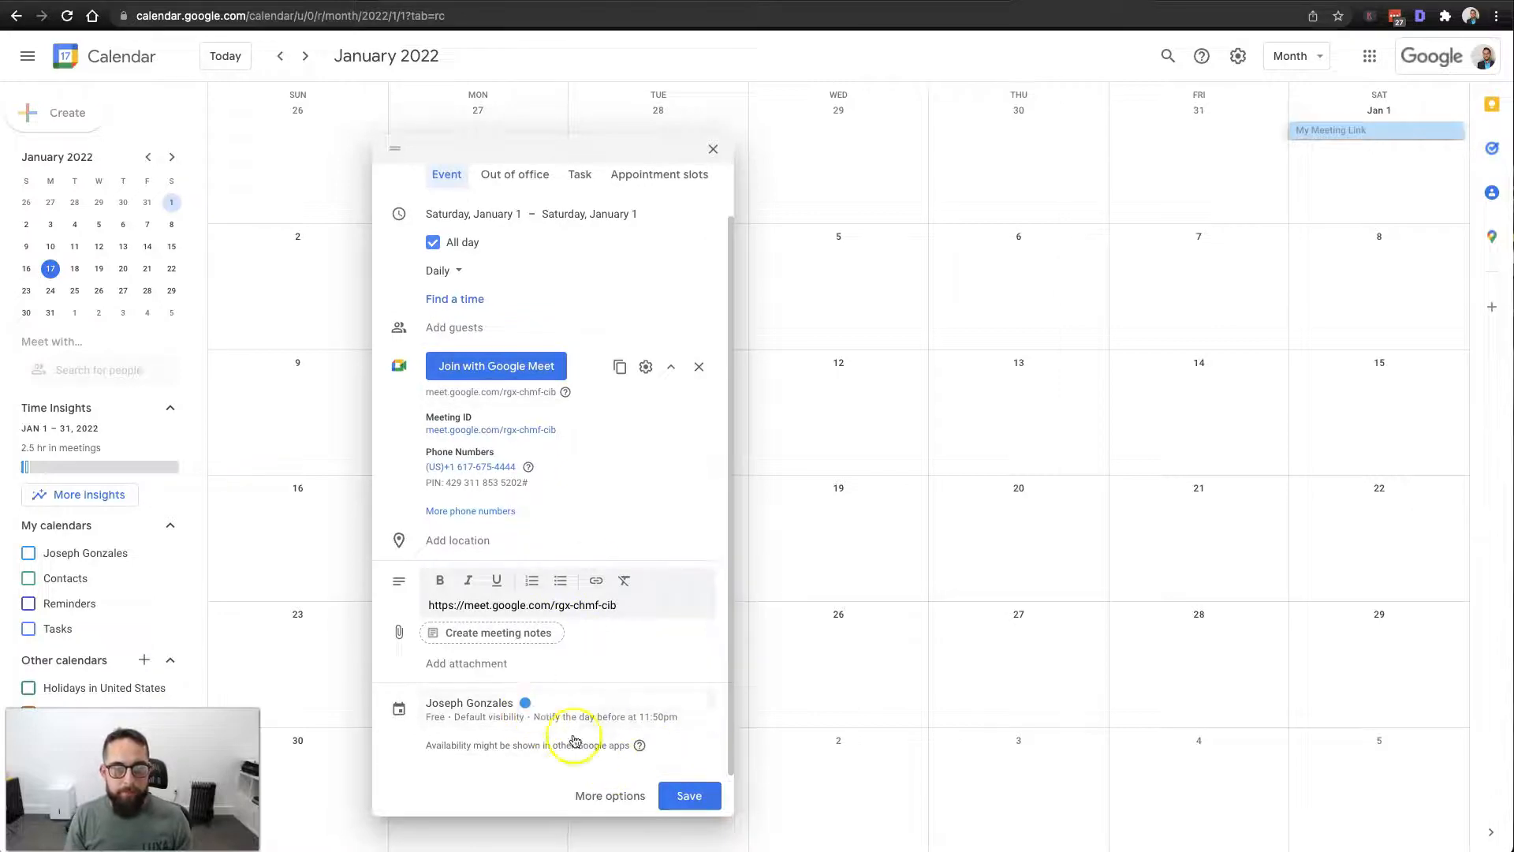
{"action": "left_click", "coordinate": [473, 716]}
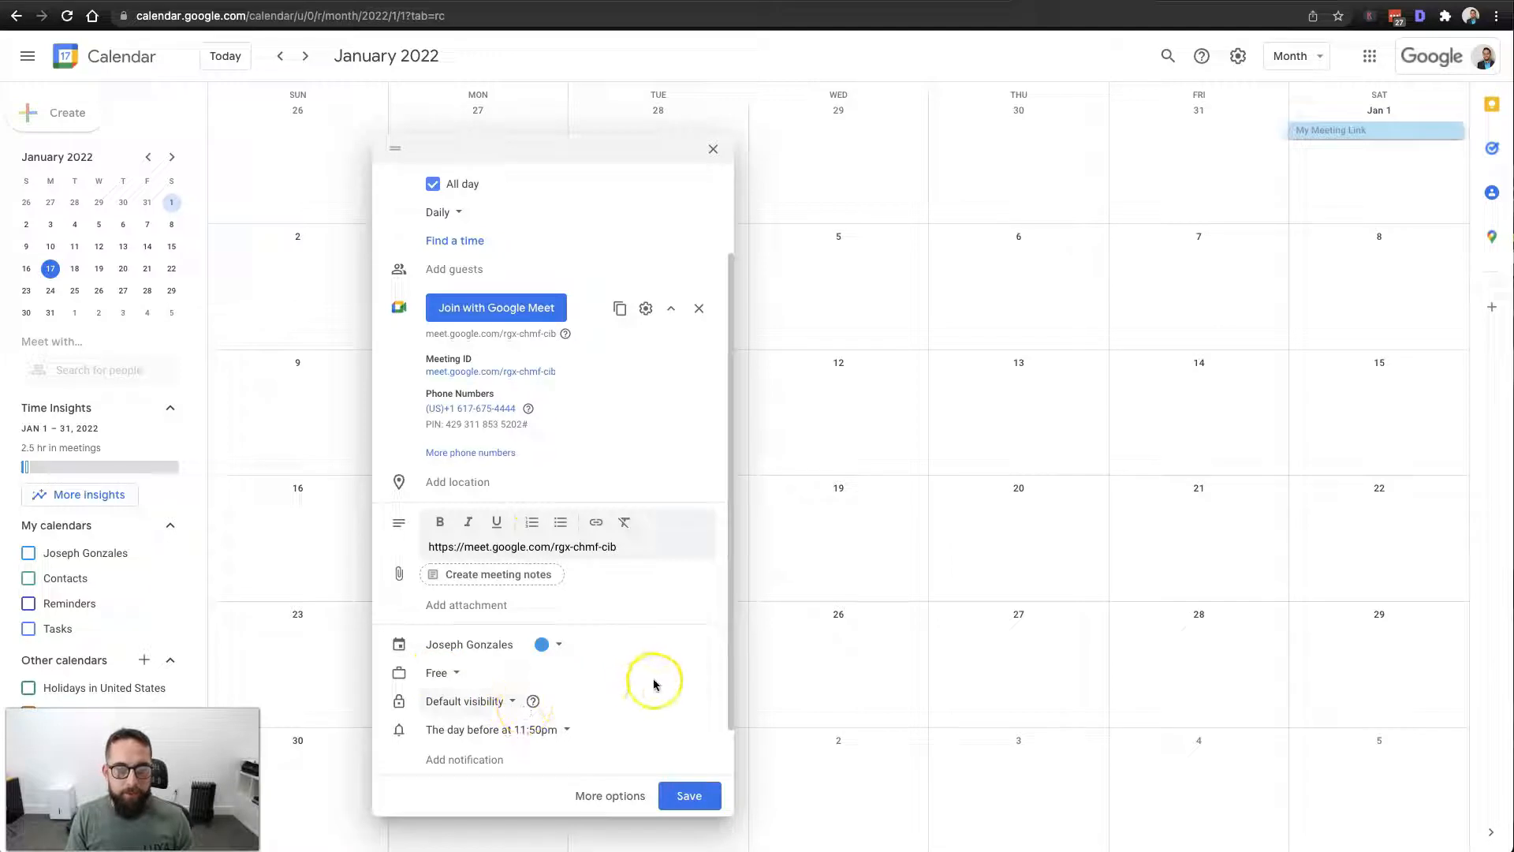
{"action": "scroll", "coordinate": [602, 608], "scroll_direction": "up", "scroll_amount": 3}
{"action": "scroll", "coordinate": [642, 632], "scroll_direction": "down", "scroll_amount": 4}
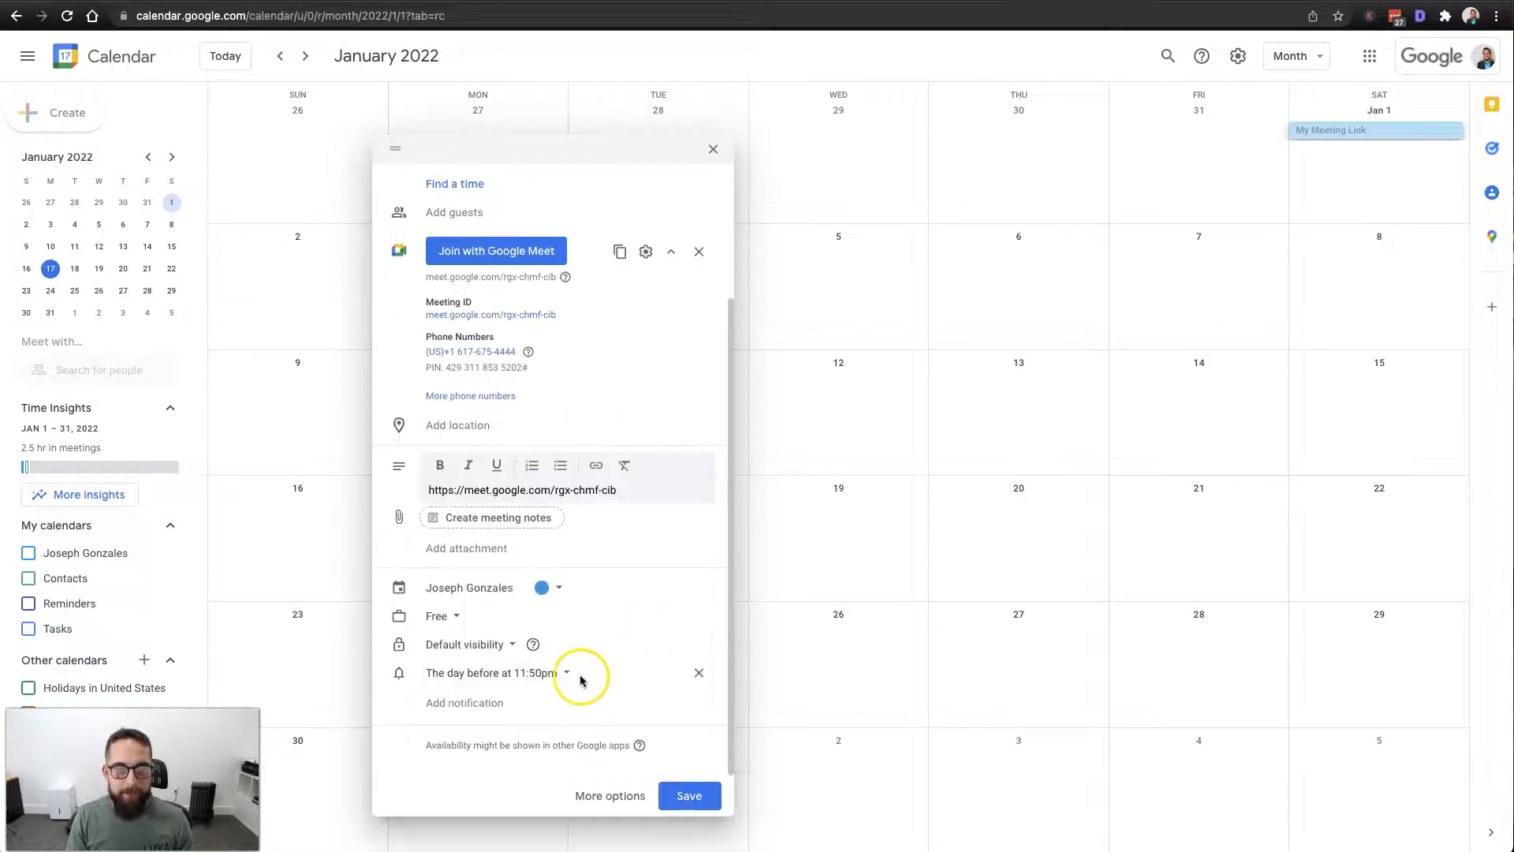
{"action": "scroll", "coordinate": [696, 669], "scroll_direction": "up", "scroll_amount": 4}
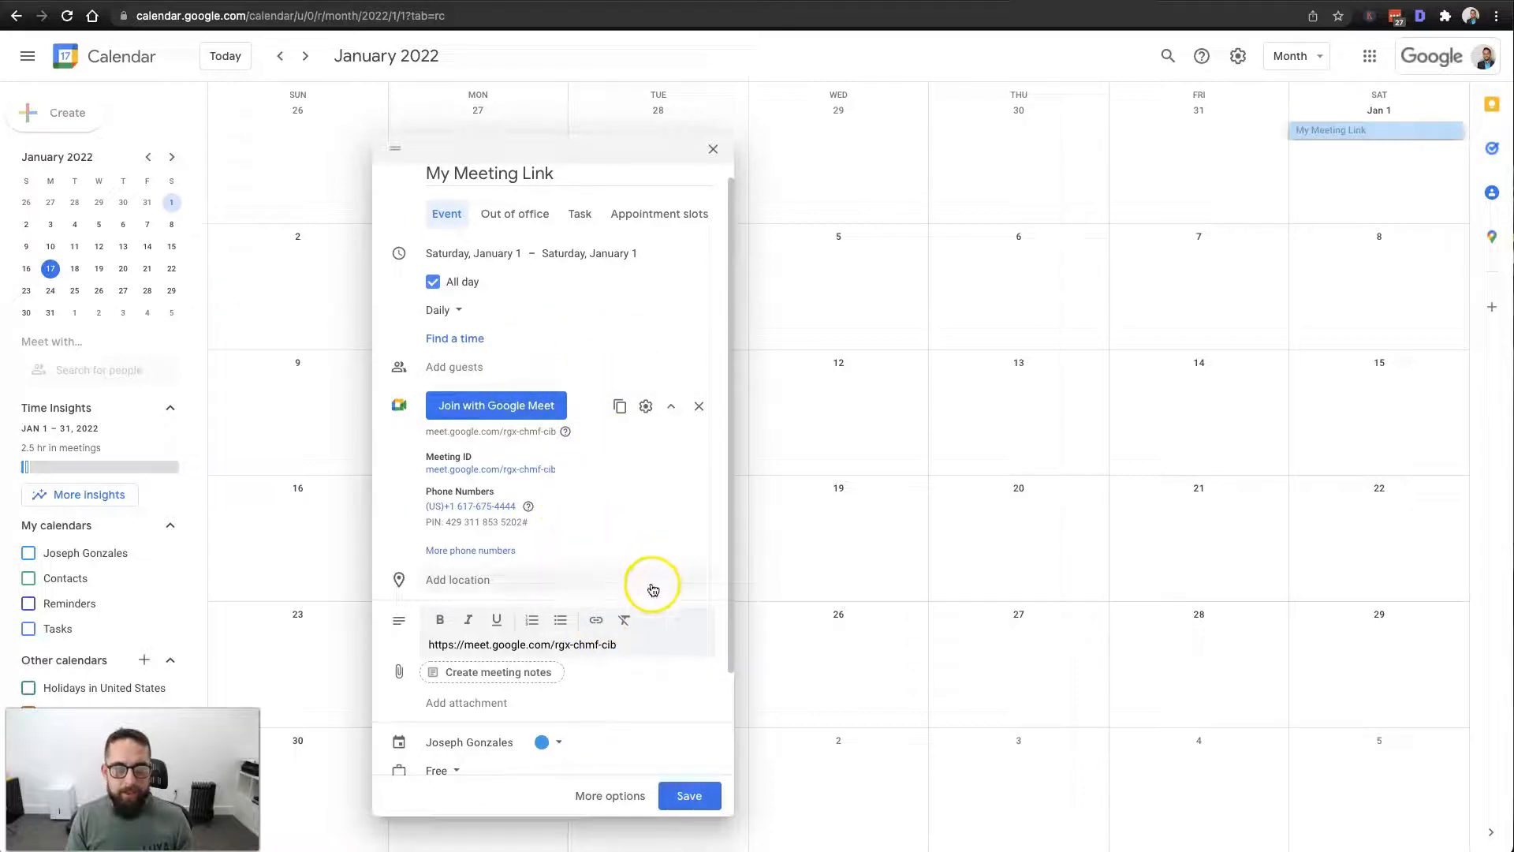
{"action": "scroll", "coordinate": [651, 591], "scroll_direction": "down", "scroll_amount": 3}
{"action": "left_click", "coordinate": [692, 797]}
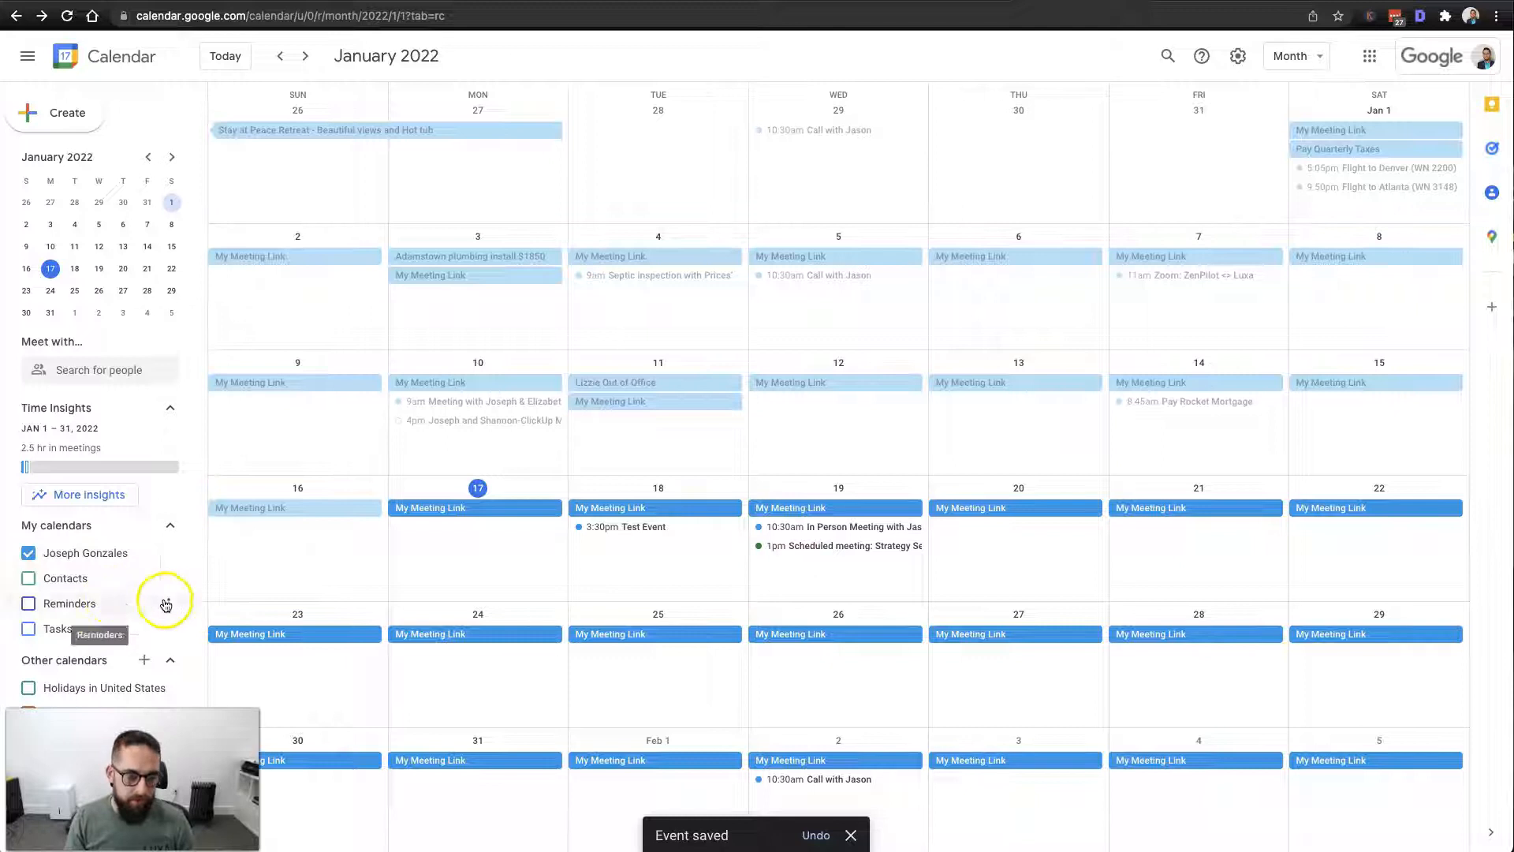
{"action": "left_click", "coordinate": [1237, 55]}
Start a new calendar from settings and paste the Meet joining info into its description.
{"action": "left_click", "coordinate": [1271, 100]}
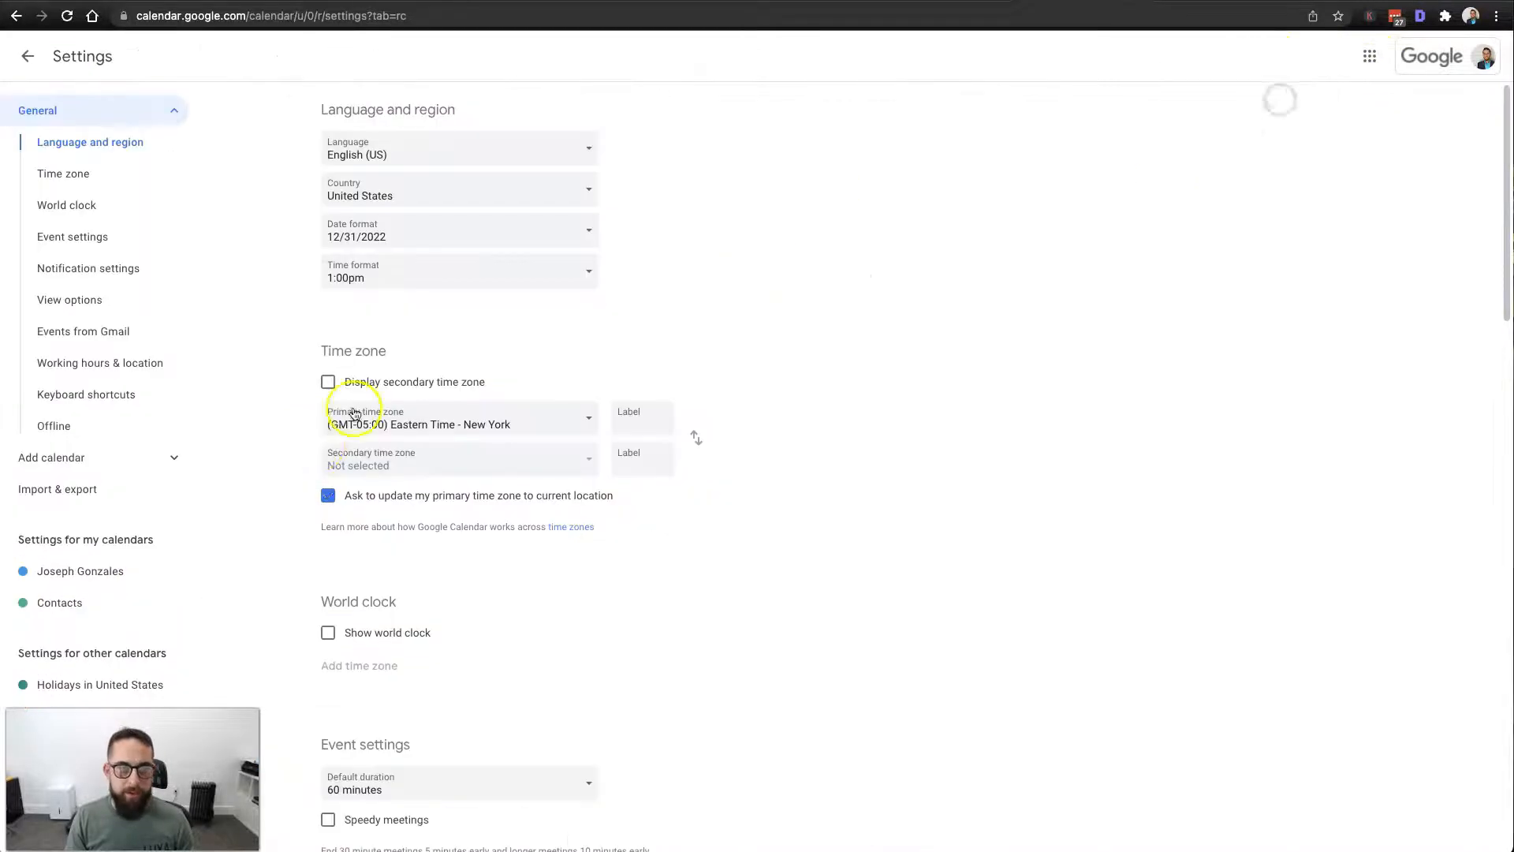
{"action": "left_click", "coordinate": [72, 457]}
{"action": "left_click", "coordinate": [80, 521]}
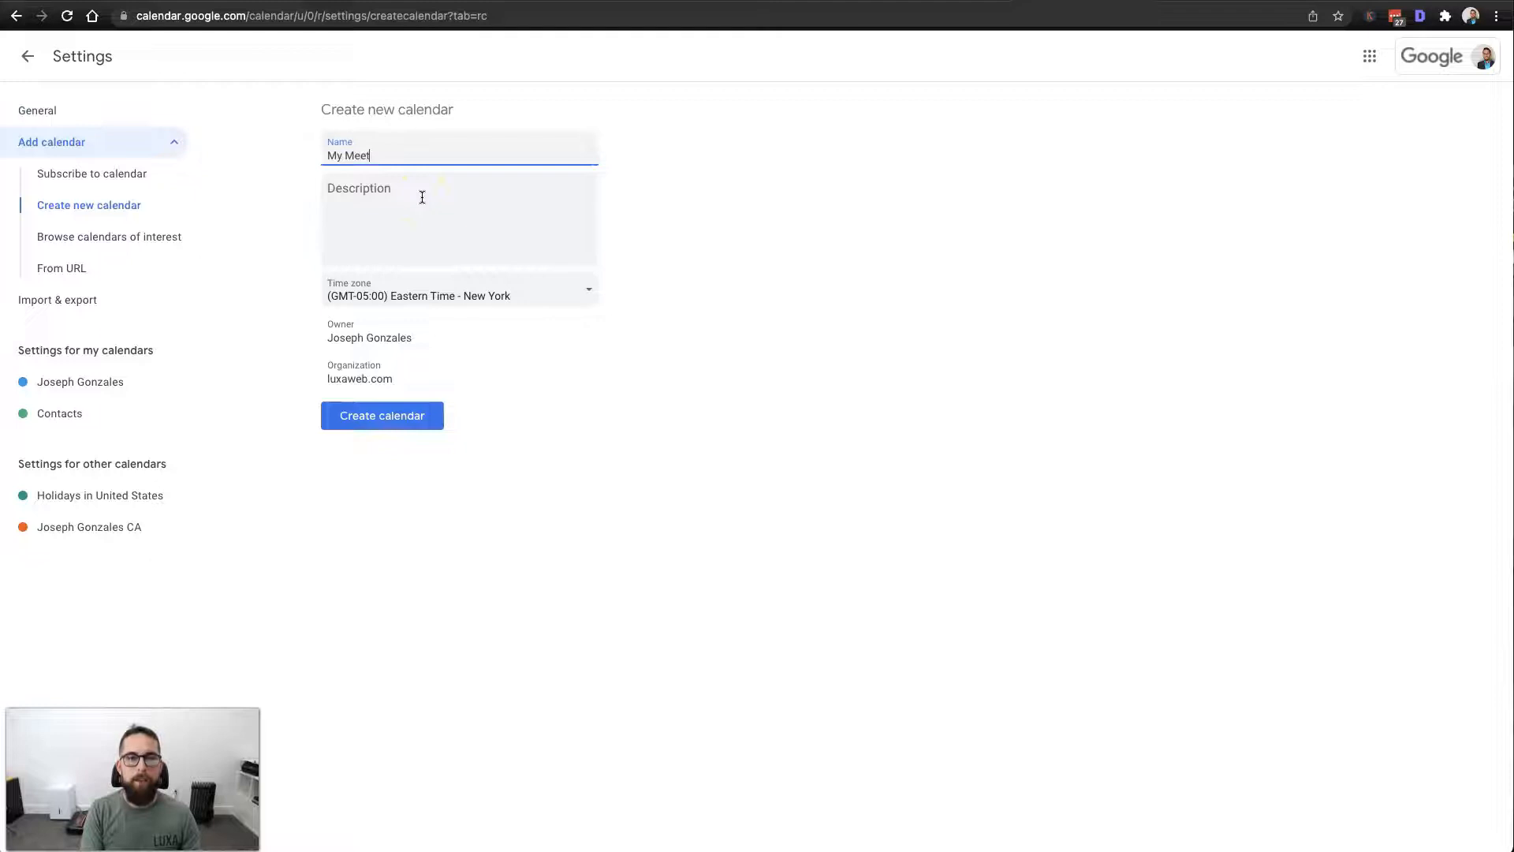
{"action": "left_click", "coordinate": [459, 211]}
{"action": "key", "text": "super+v"}
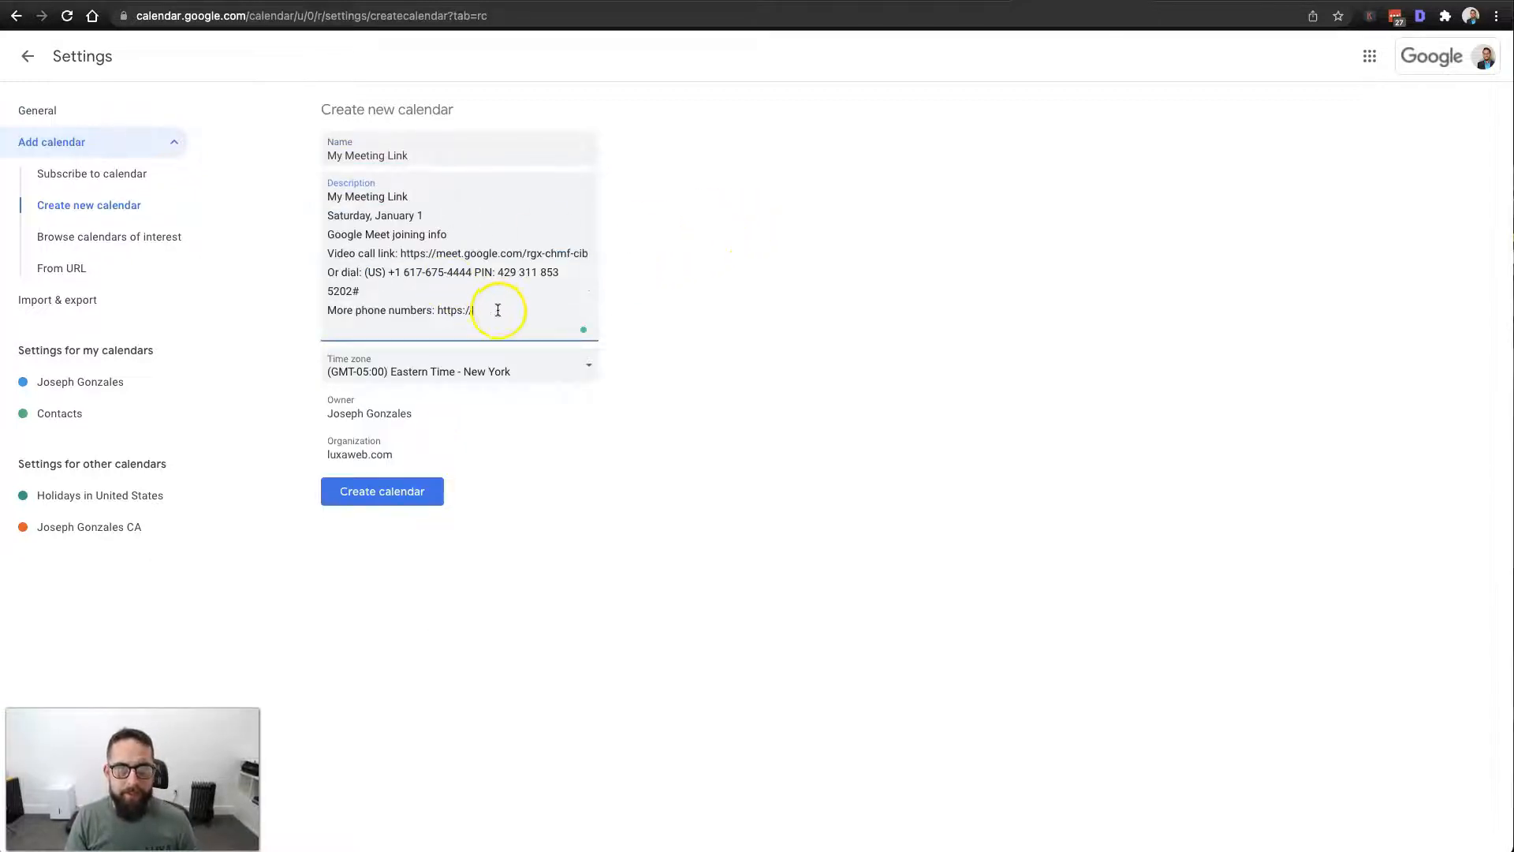
{"action": "left_click_drag", "start_coordinate": [400, 253], "coordinate": [530, 249]}
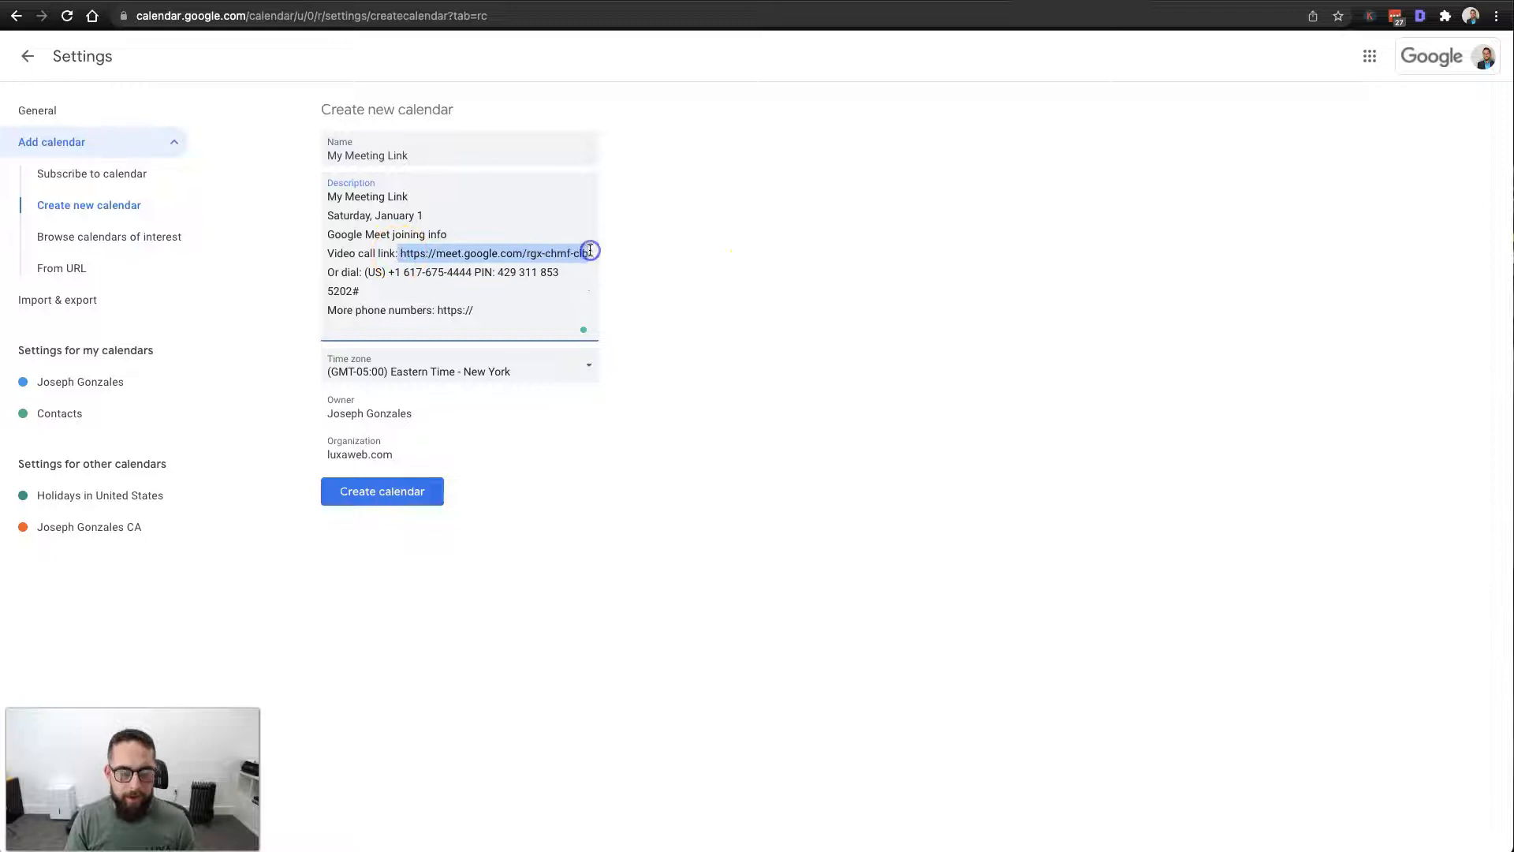
{"action": "left_click_drag", "start_coordinate": [513, 307], "coordinate": [339, 276]}
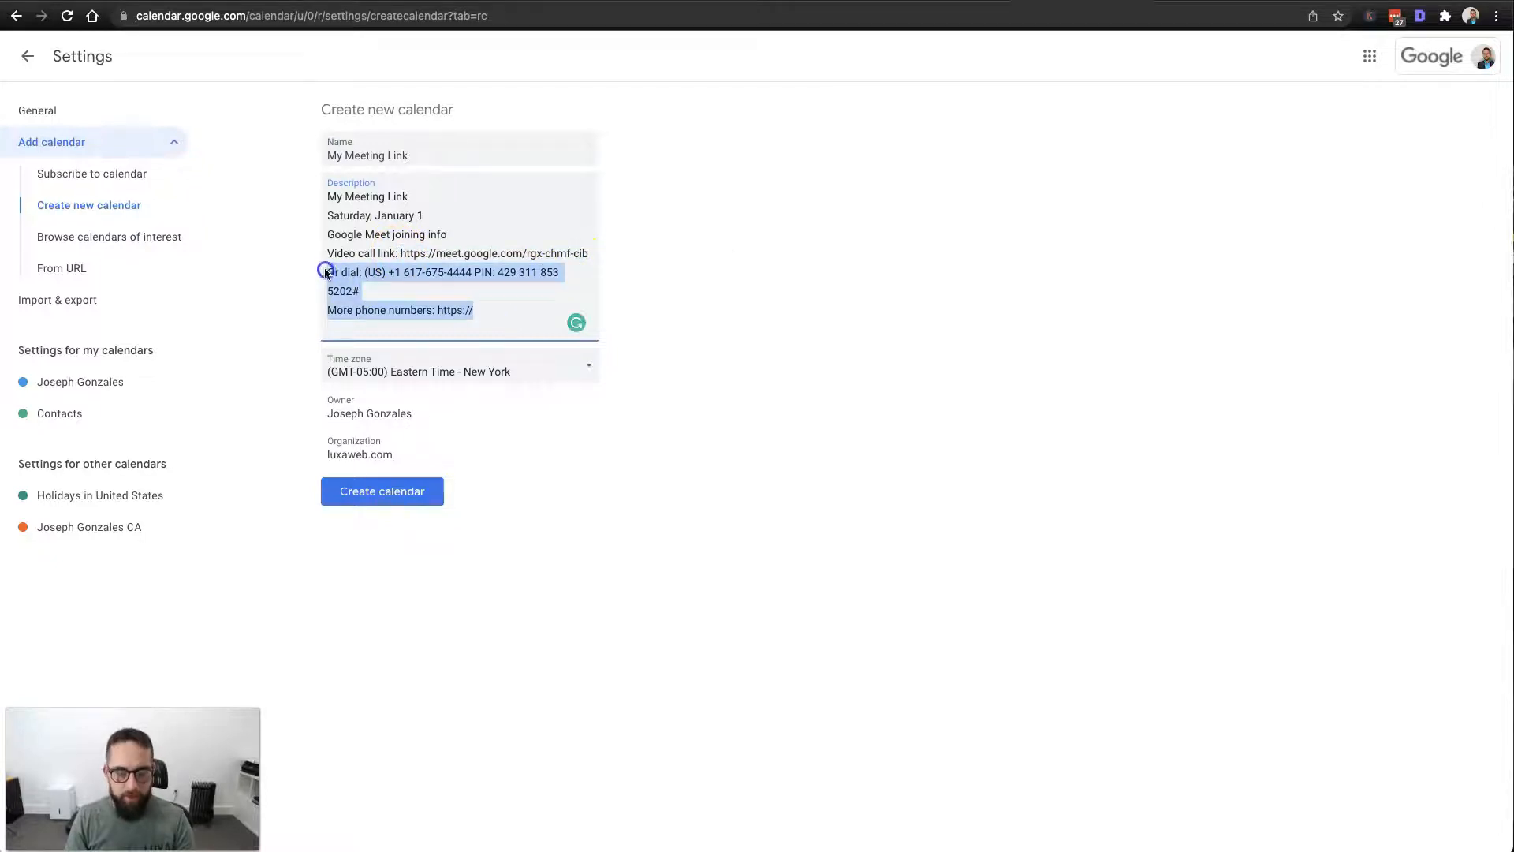
{"action": "key", "text": "BackSpace"}
{"action": "left_click_drag", "start_coordinate": [400, 253], "coordinate": [291, 149]}
{"action": "key", "text": "BackSpace"}
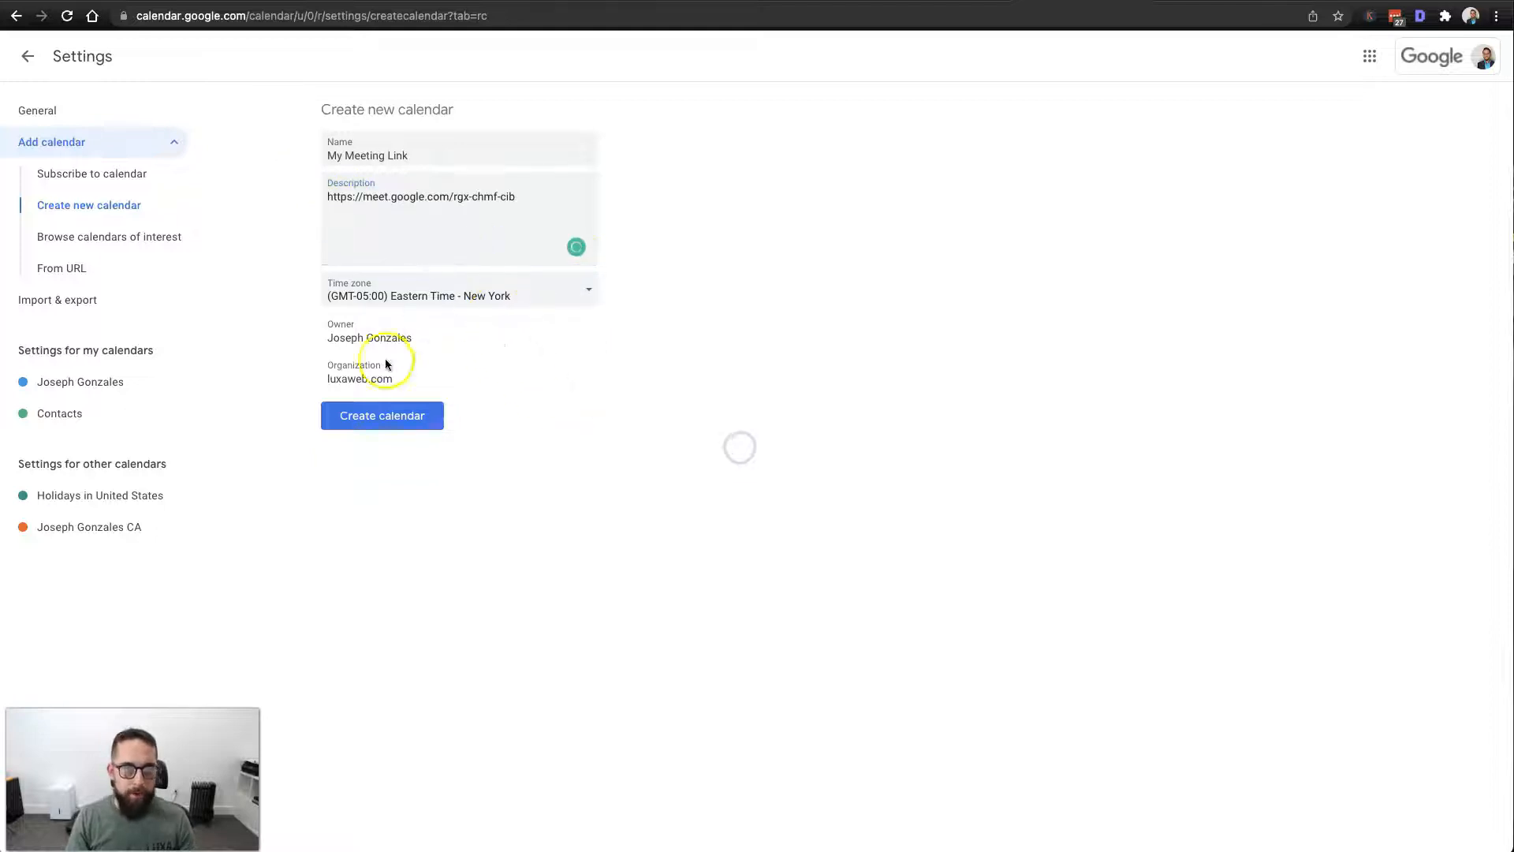
{"action": "left_click", "coordinate": [383, 417]}
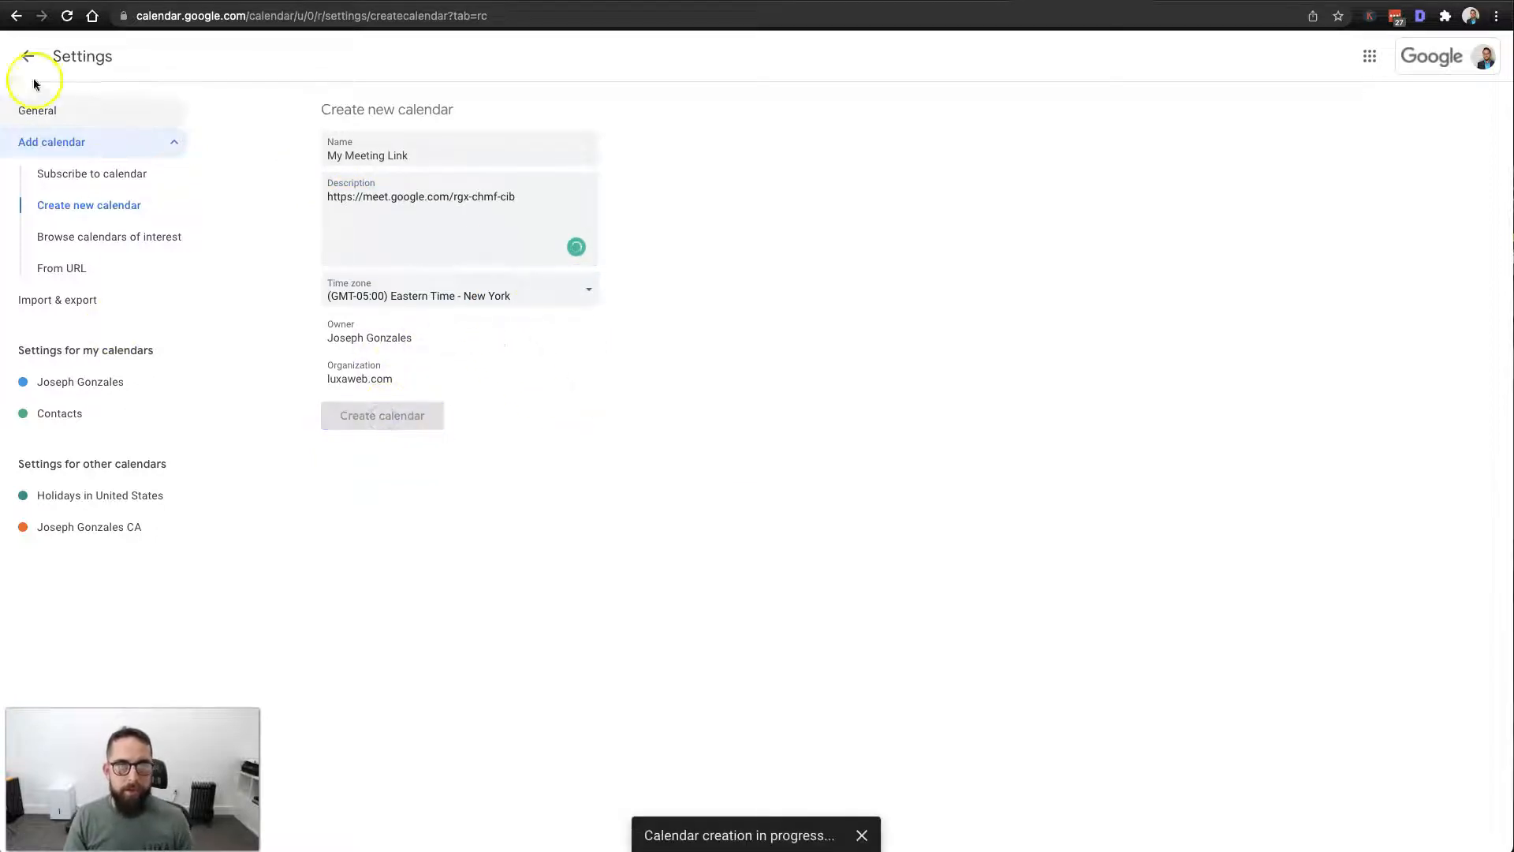
{"action": "left_click", "coordinate": [28, 56]}
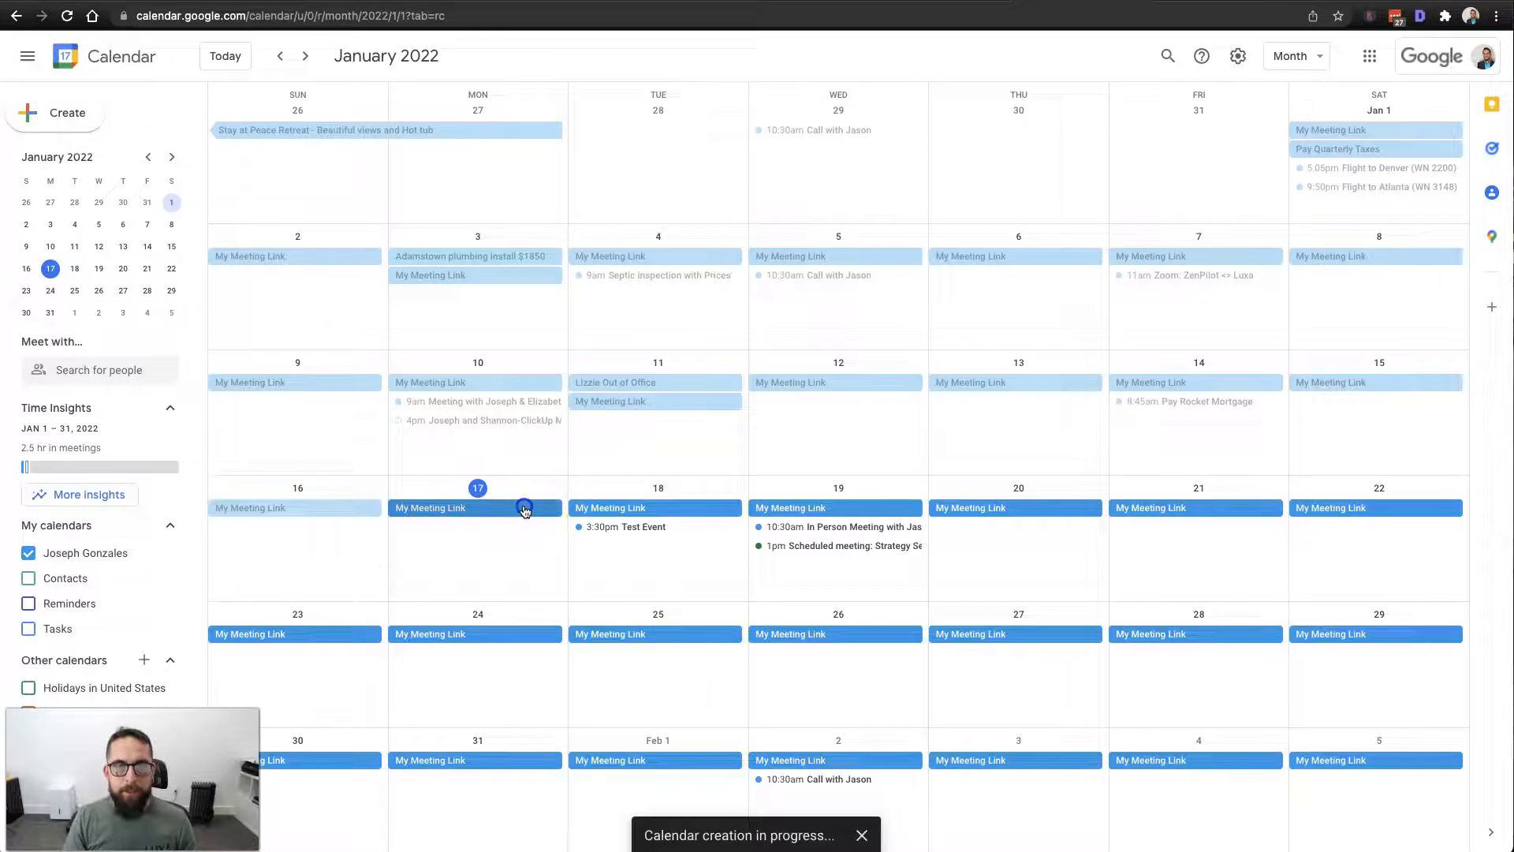
Edit the Jan 17 My Meeting Link event and assign it to the My Meeting Link calendar.
{"action": "left_click", "coordinate": [526, 511]}
{"action": "left_click", "coordinate": [225, 290]}
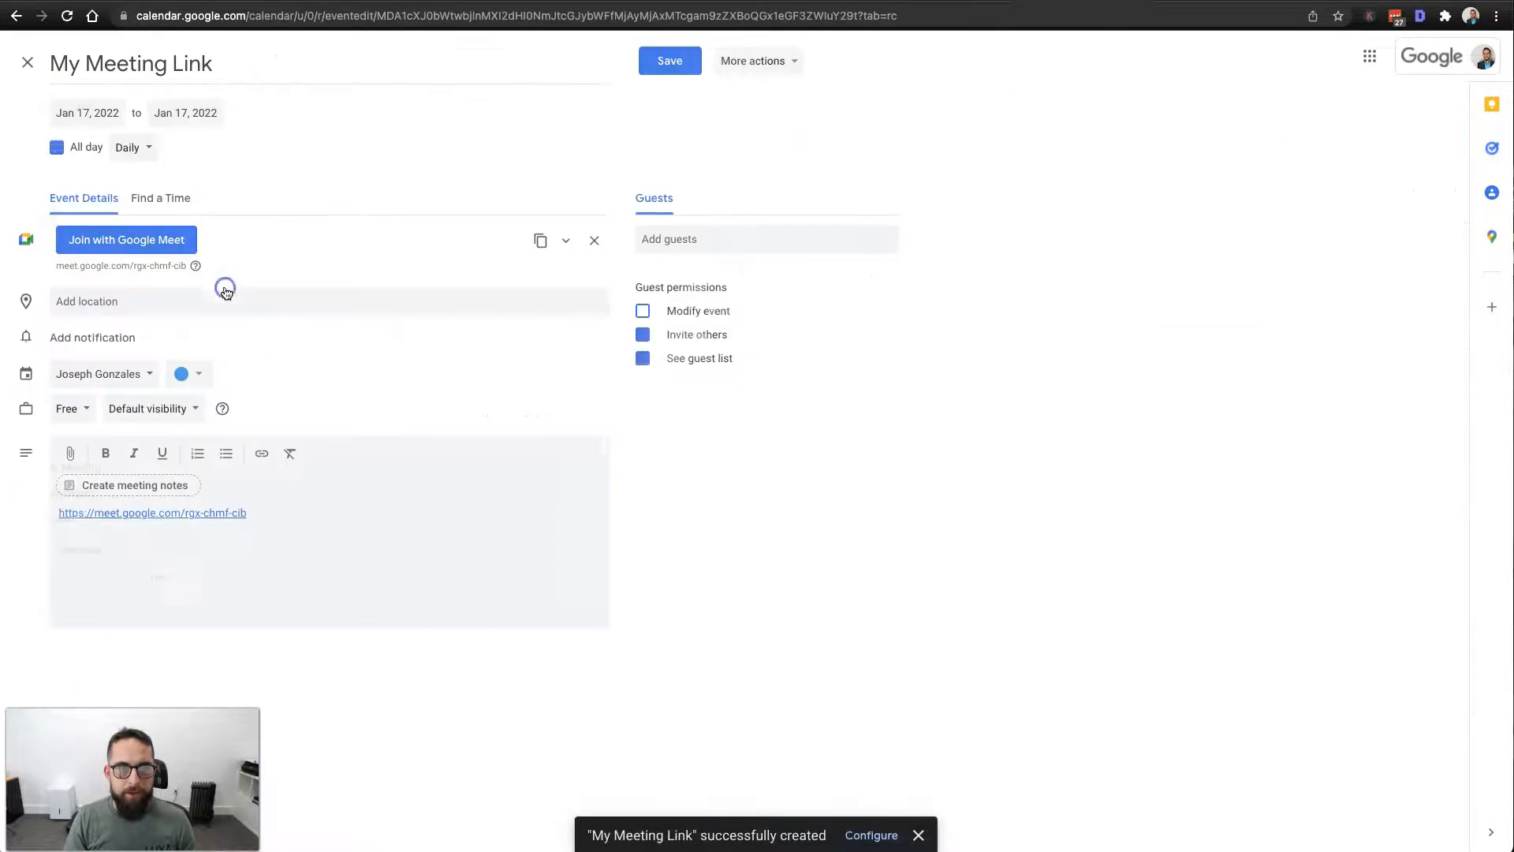
{"action": "left_click", "coordinate": [102, 374]}
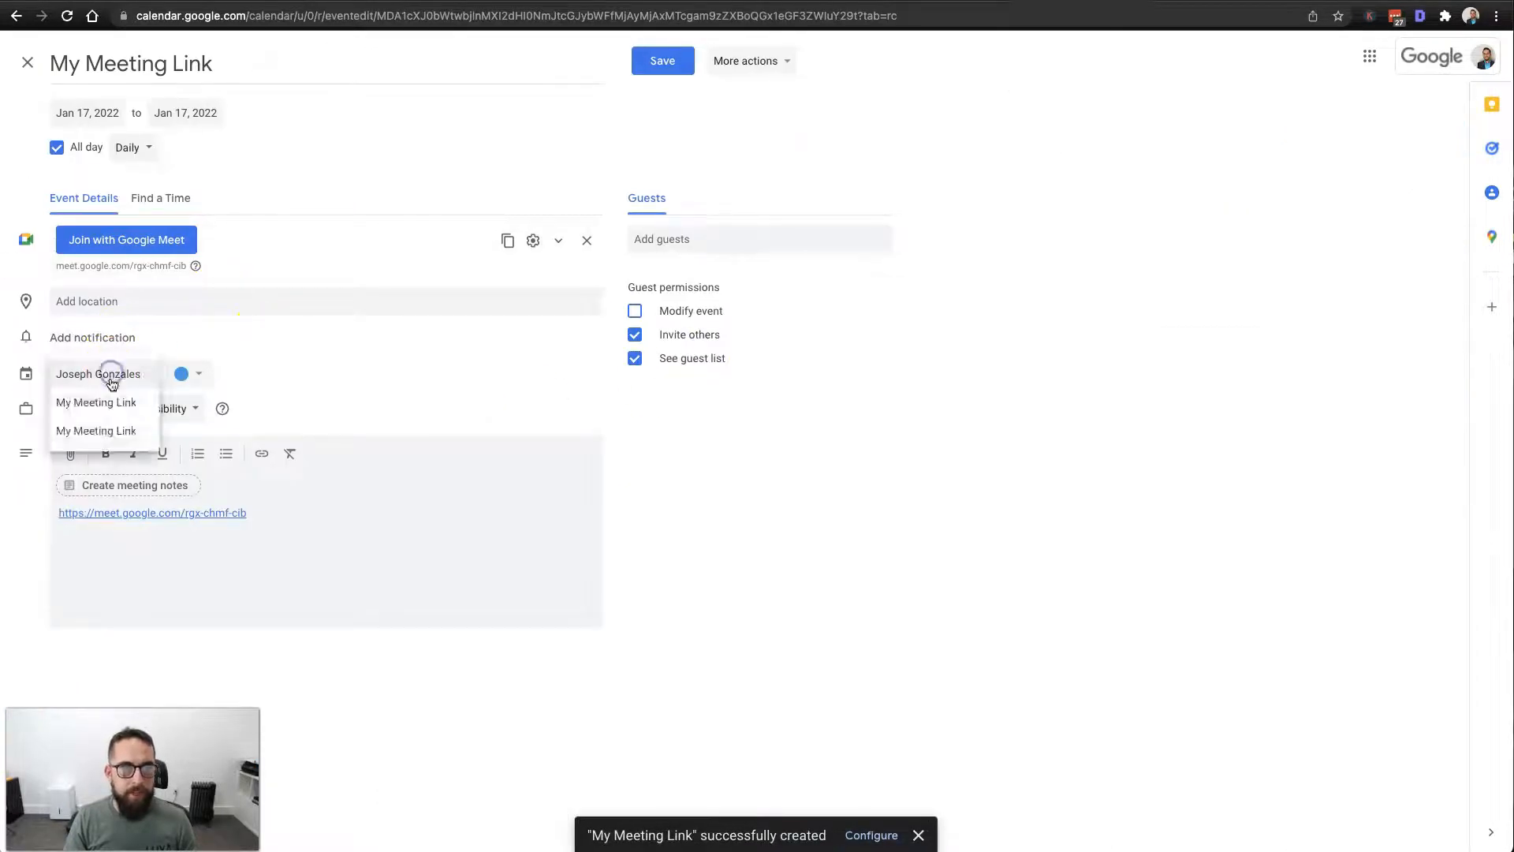
{"action": "left_click", "coordinate": [102, 407]}
{"action": "left_click", "coordinate": [125, 375]}
{"action": "left_click", "coordinate": [120, 416]}
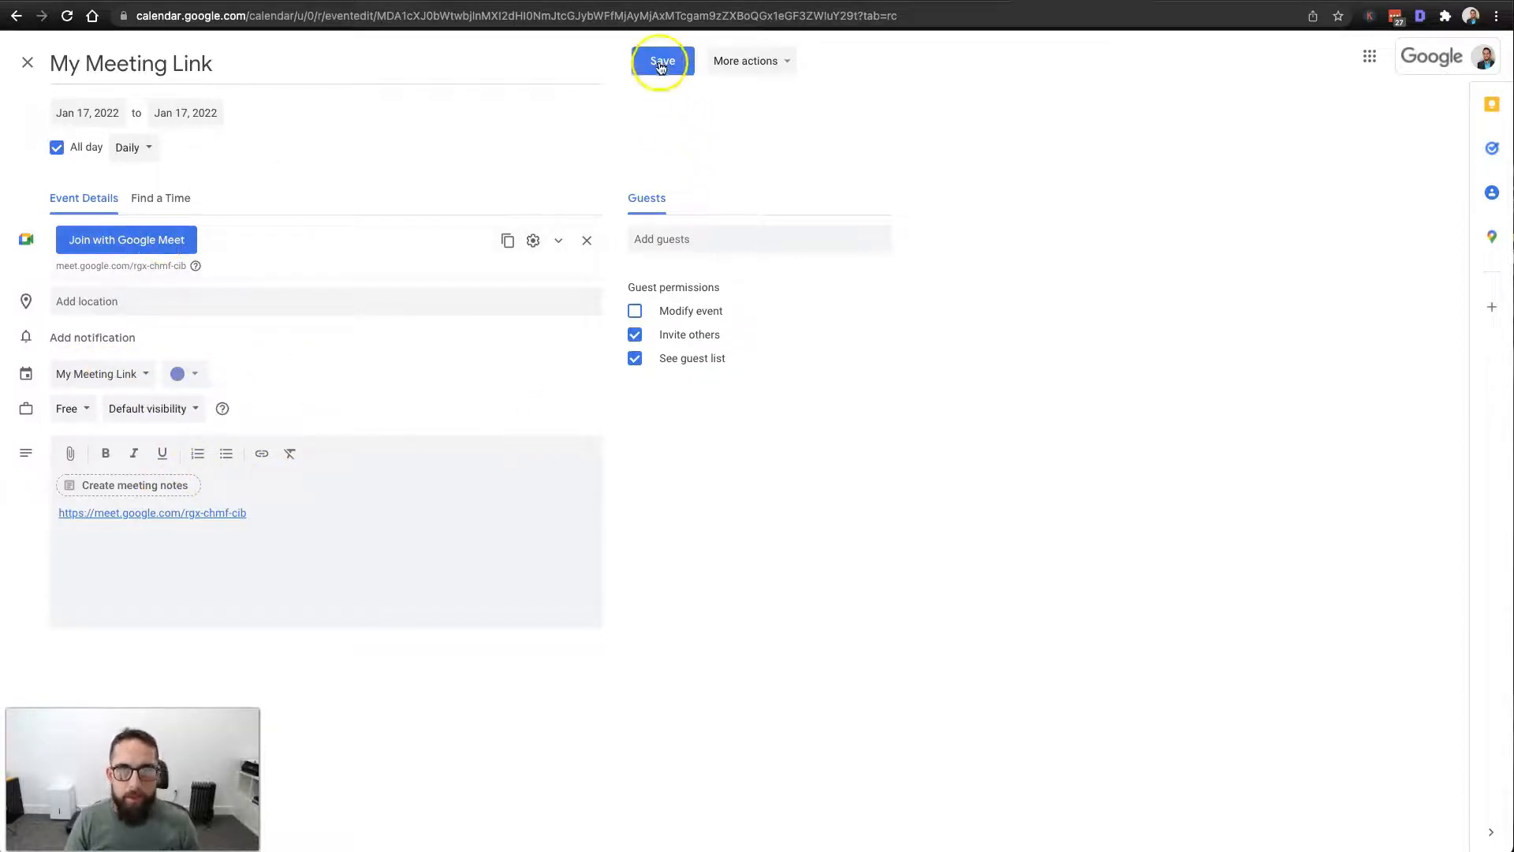
Turn off guests' Invite others and See guest list permissions, then save the event.
{"action": "left_click", "coordinate": [635, 334]}
{"action": "left_click", "coordinate": [635, 358]}
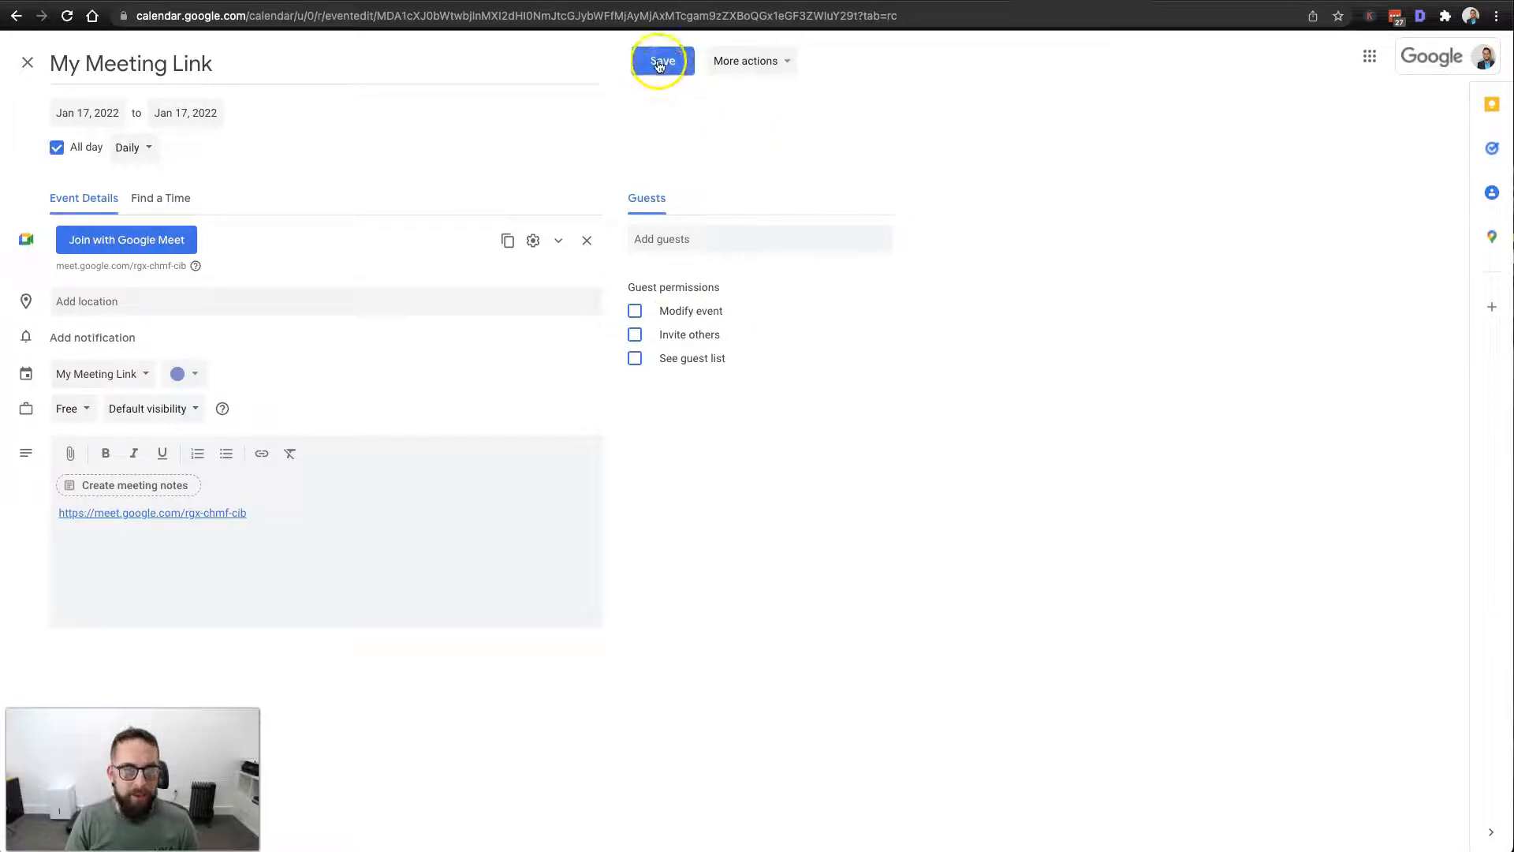
{"action": "left_click", "coordinate": [567, 242]}
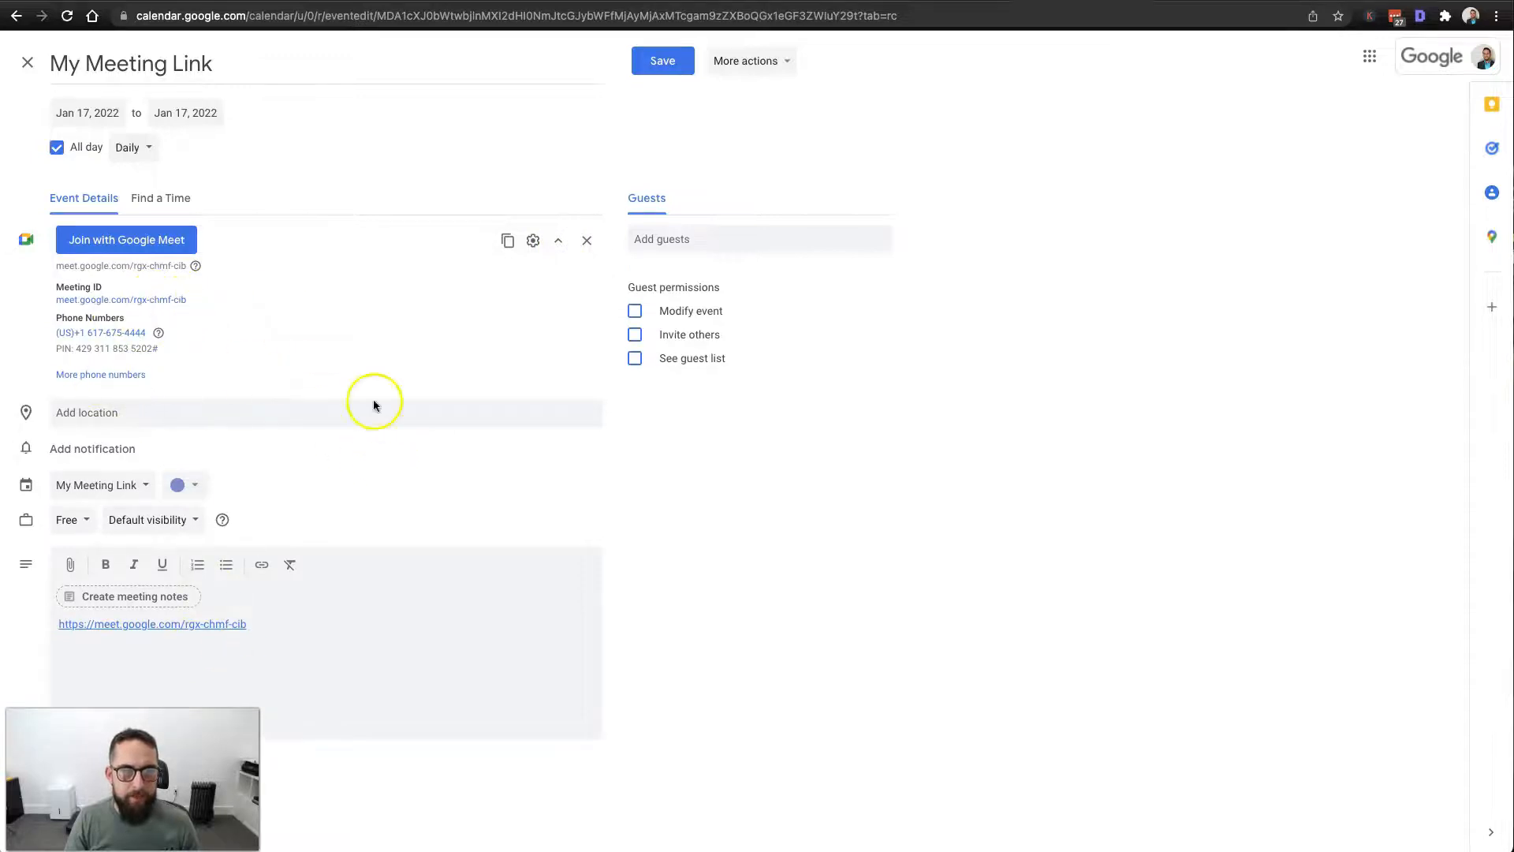
{"action": "left_click", "coordinate": [682, 64]}
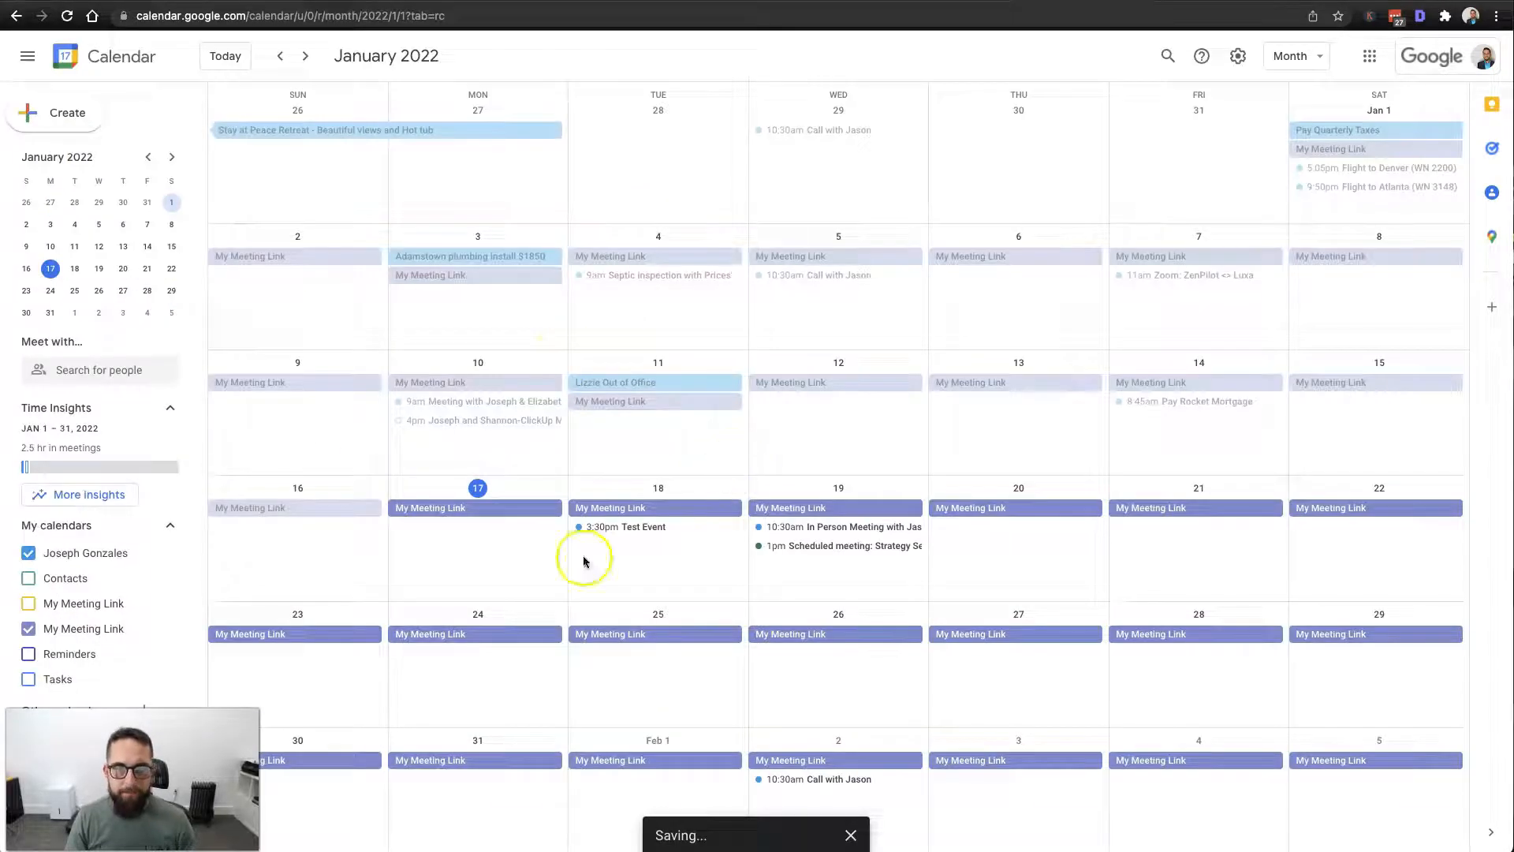
{"action": "left_click", "coordinate": [28, 629]}
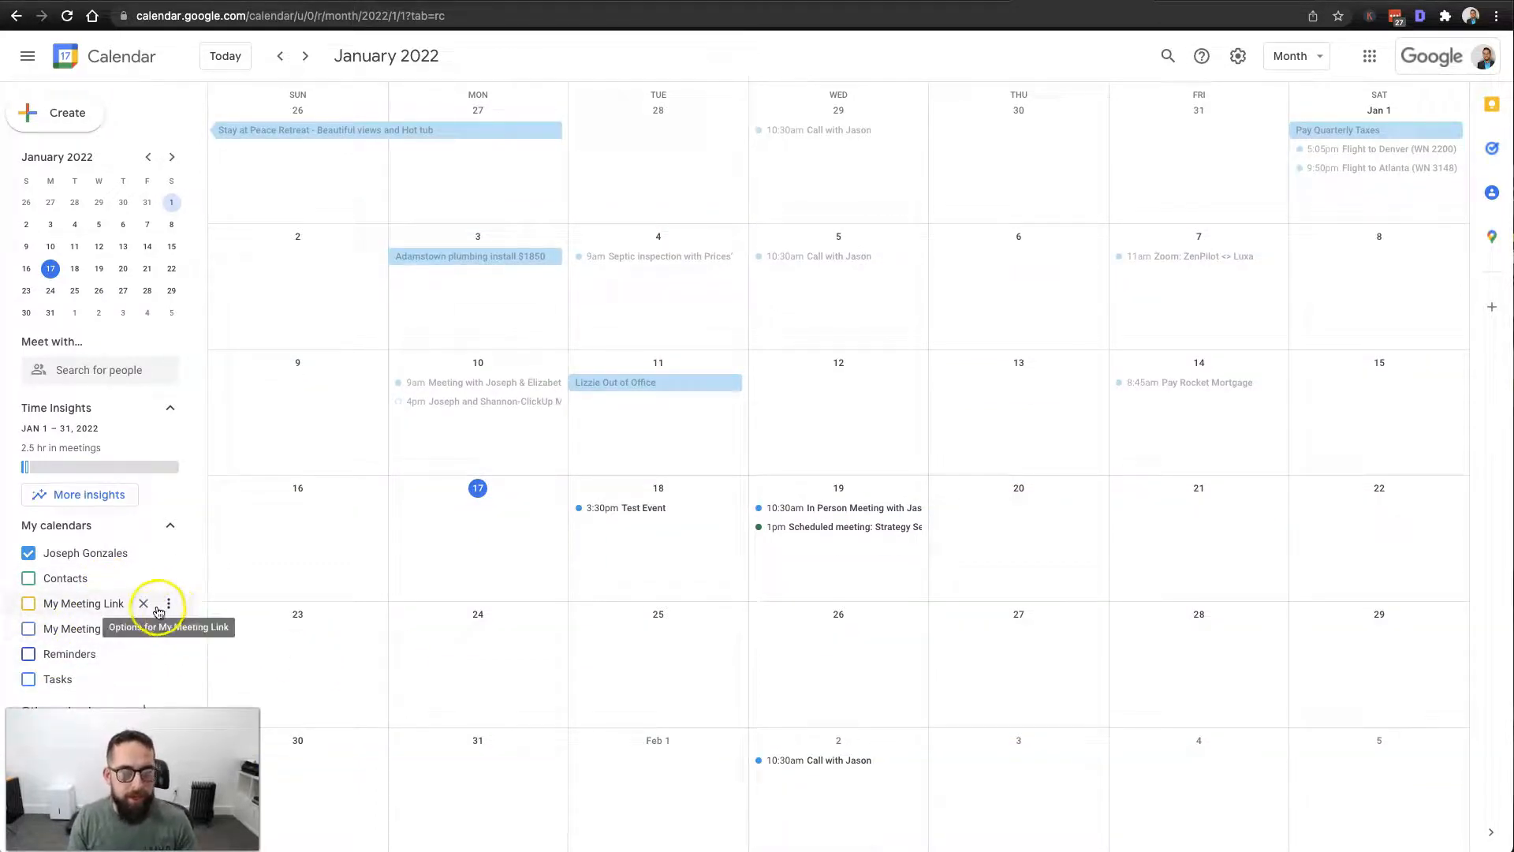
Remove the duplicate My Meeting Link calendar and hide the remaining one from My calendars.
{"action": "left_click", "coordinate": [143, 604]}
{"action": "left_click", "coordinate": [836, 482]}
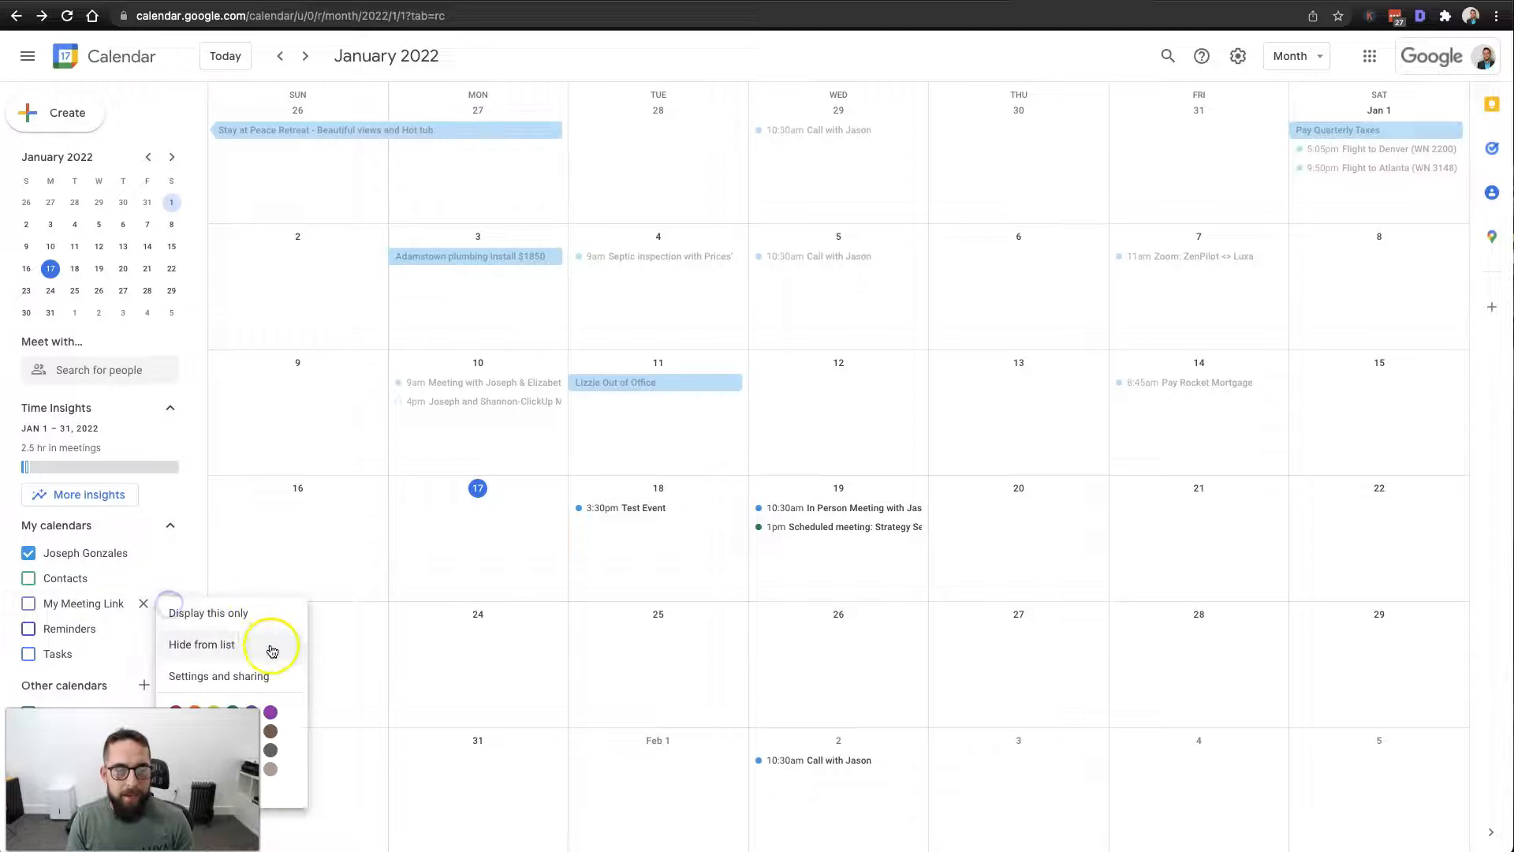
{"action": "left_click", "coordinate": [228, 647]}
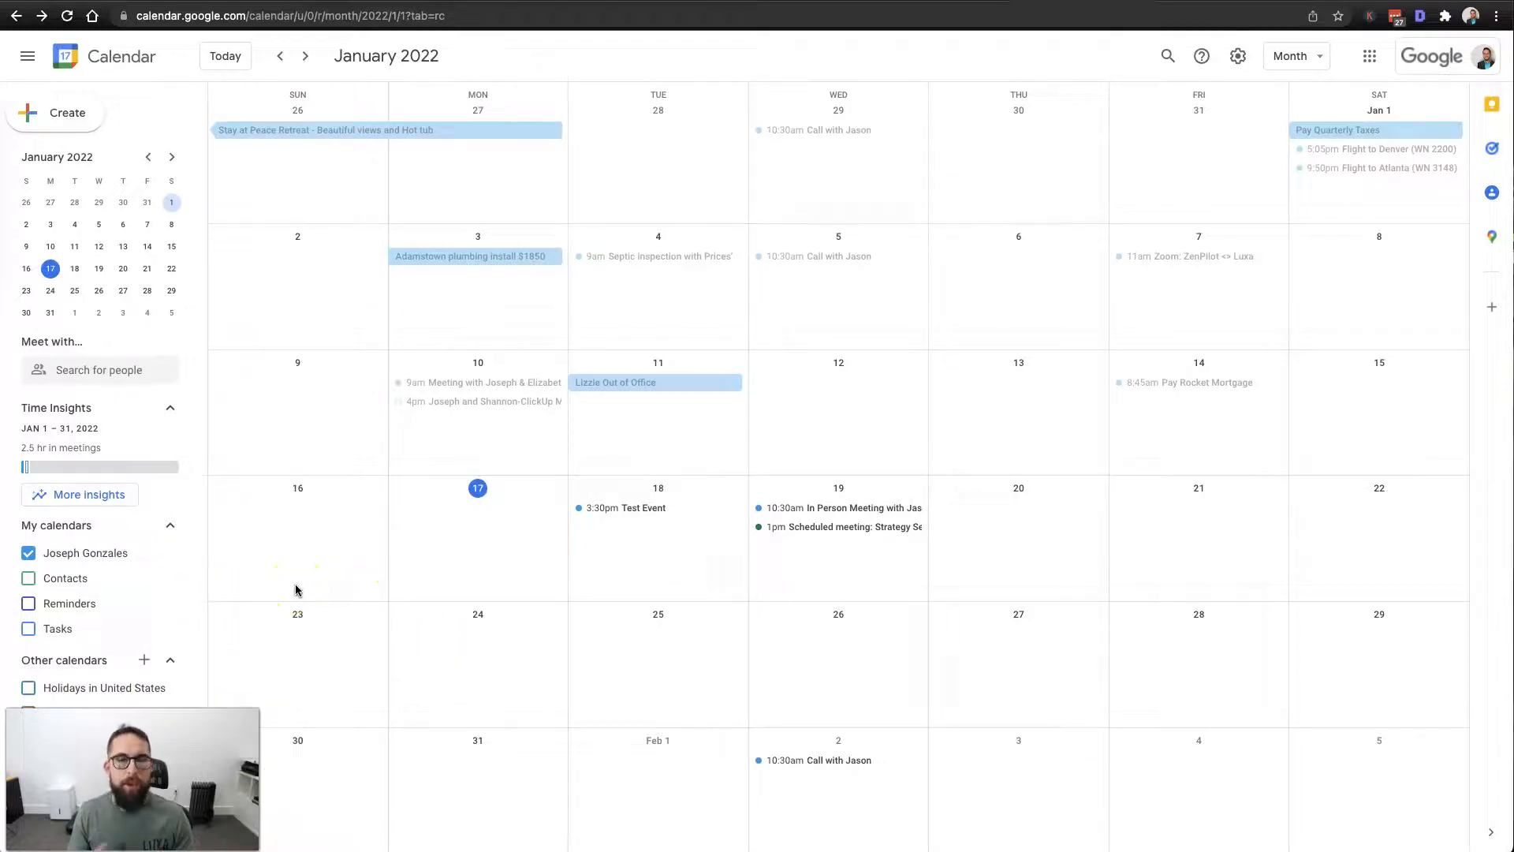
{"action": "scroll", "coordinate": [476, 615], "scroll_direction": "down", "scroll_amount": 2}
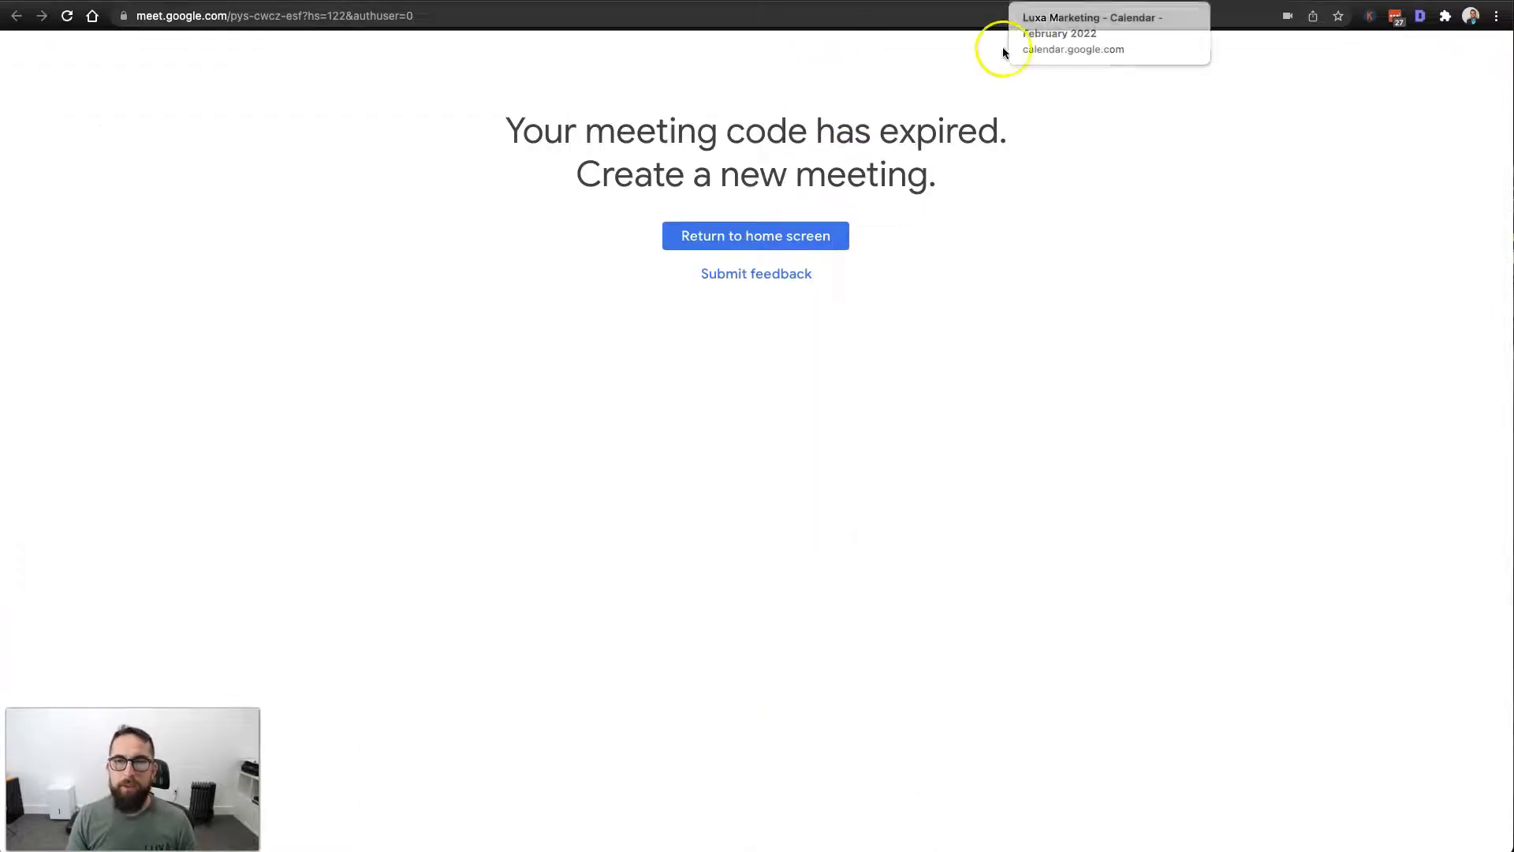
{"action": "left_click", "coordinate": [908, 20]}
{"action": "key", "text": "Return"}
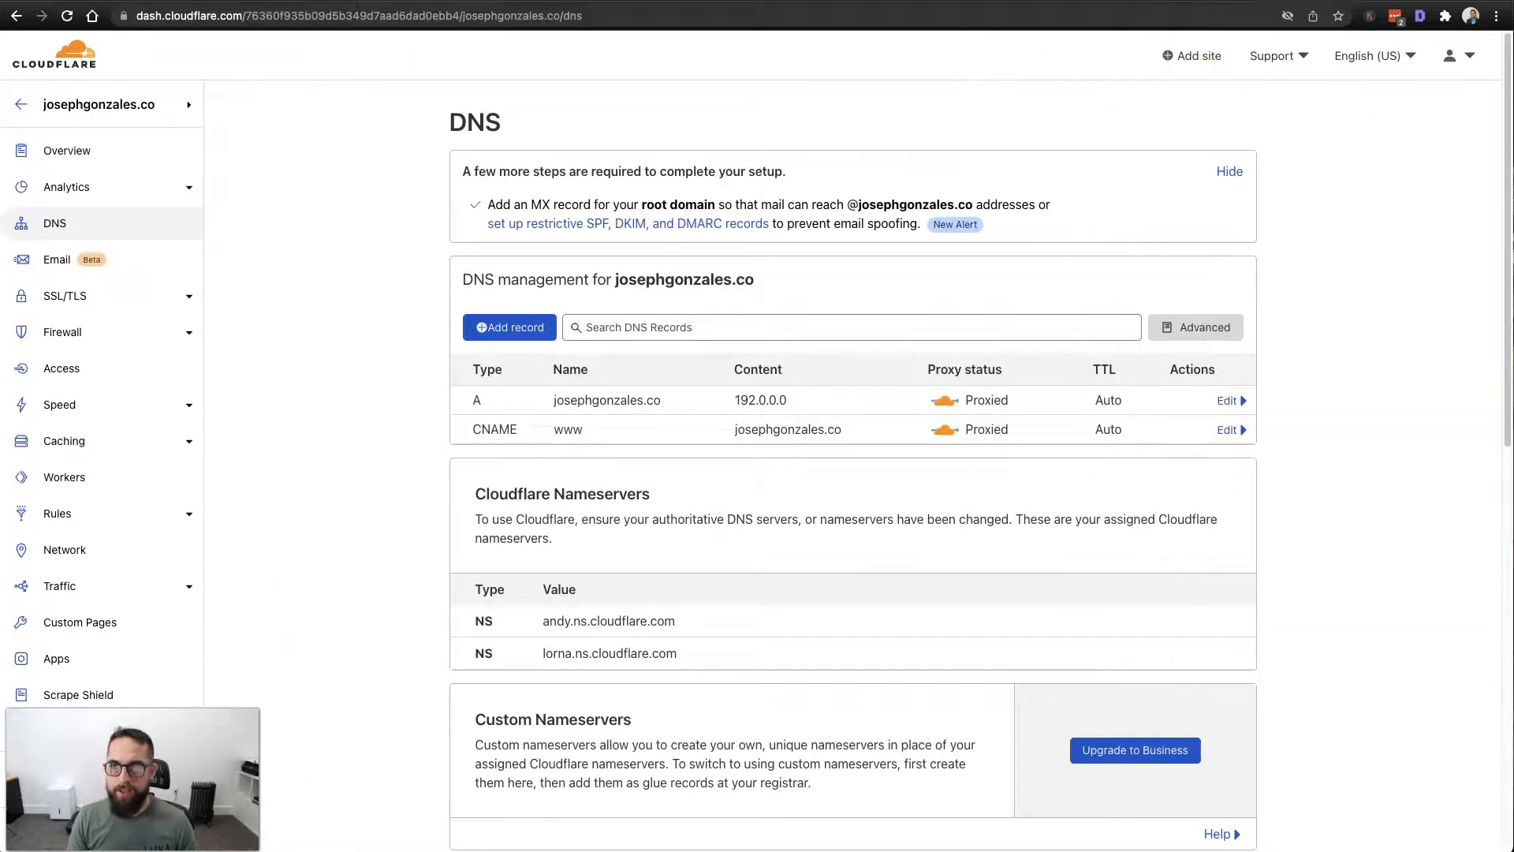
{"action": "key", "text": "super+t"}
{"action": "key", "text": "Return"}
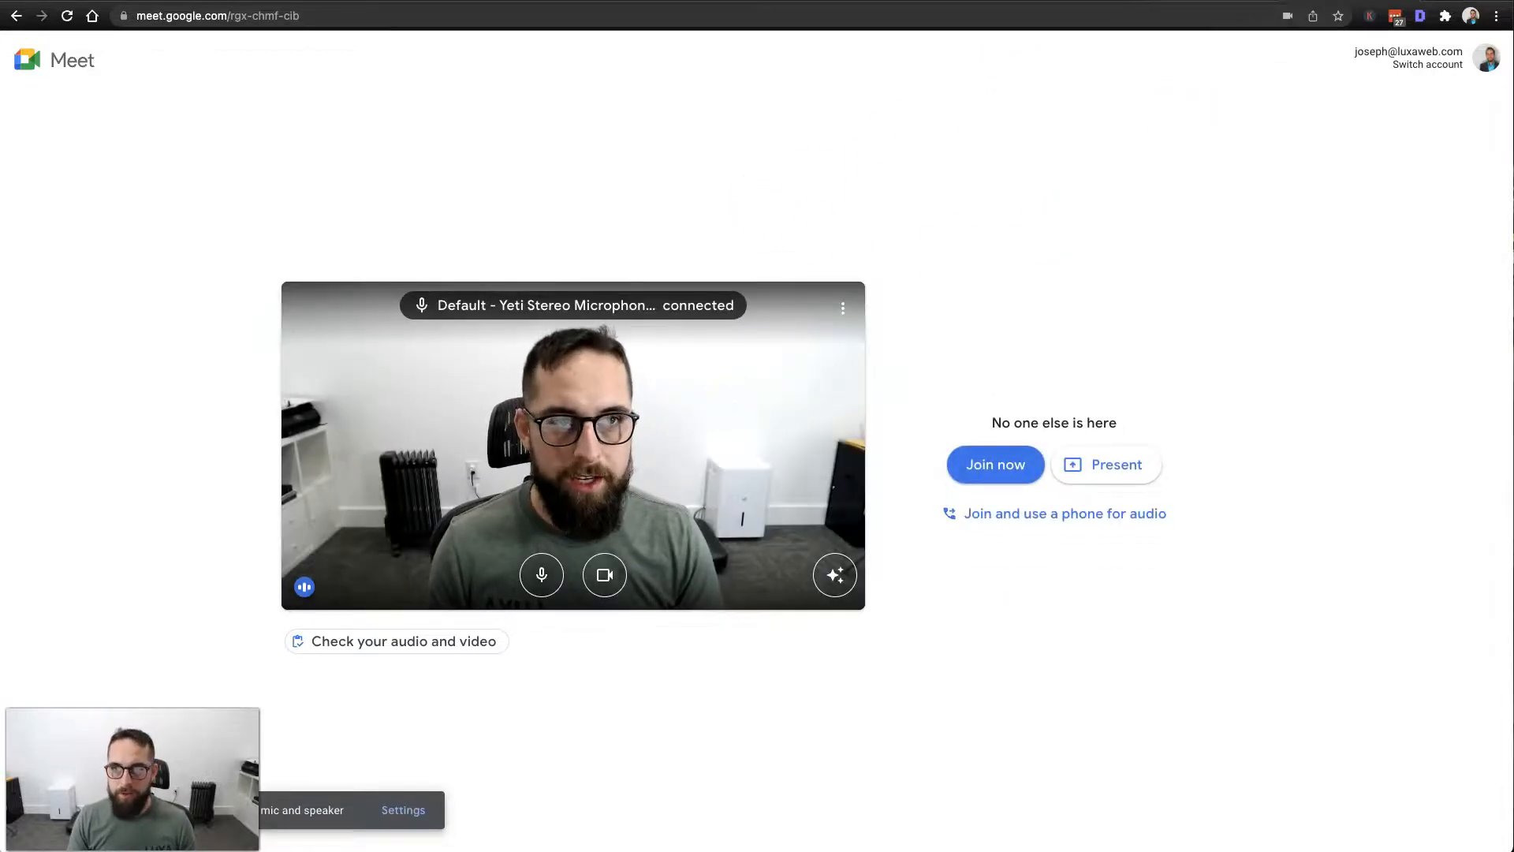
{"action": "left_click", "coordinate": [1163, 2]}
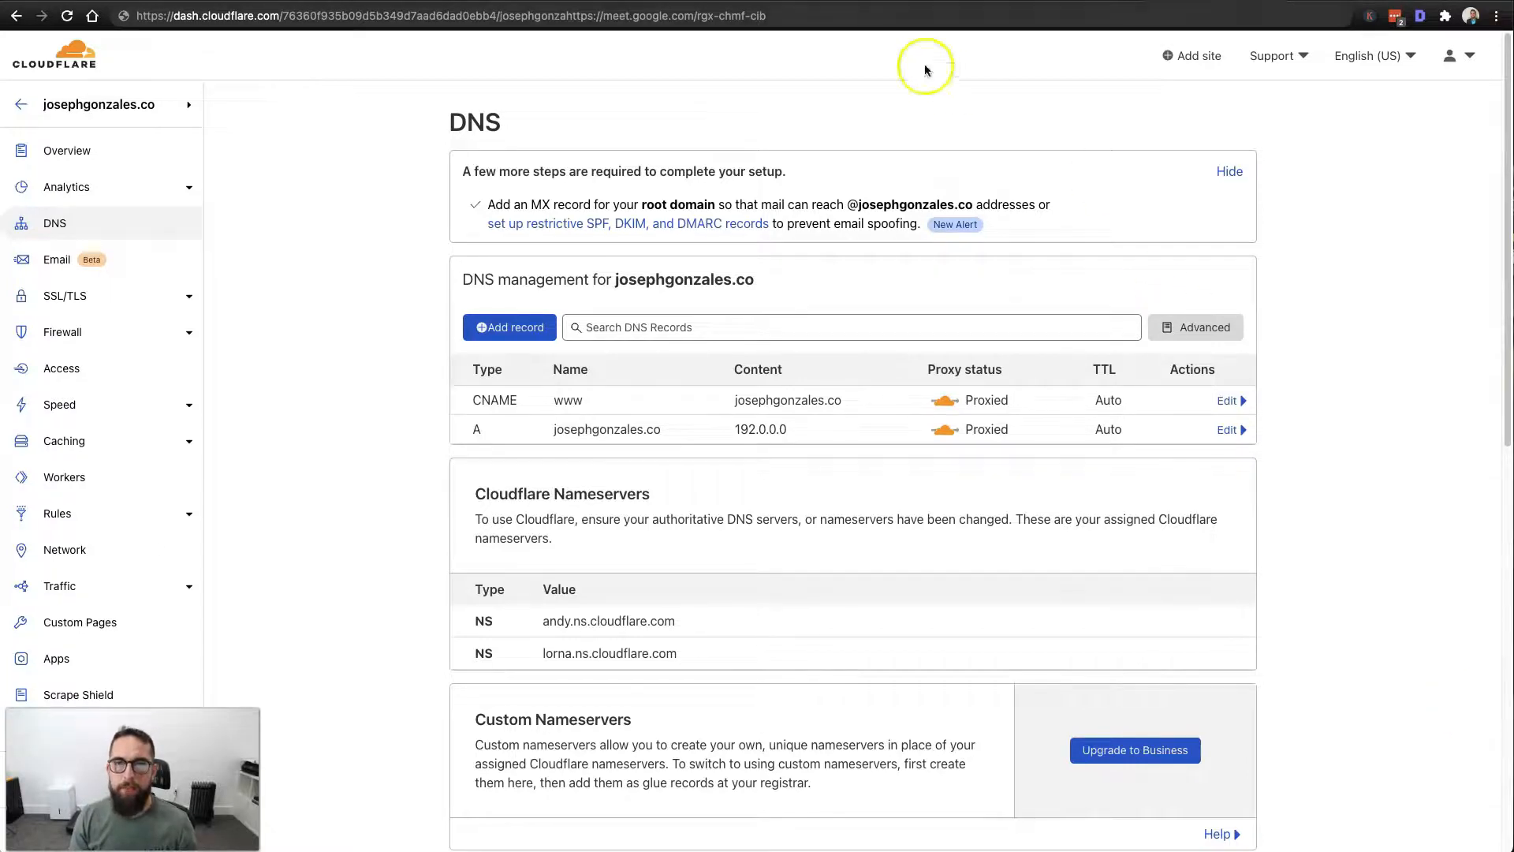
{"action": "left_click", "coordinate": [922, 2]}
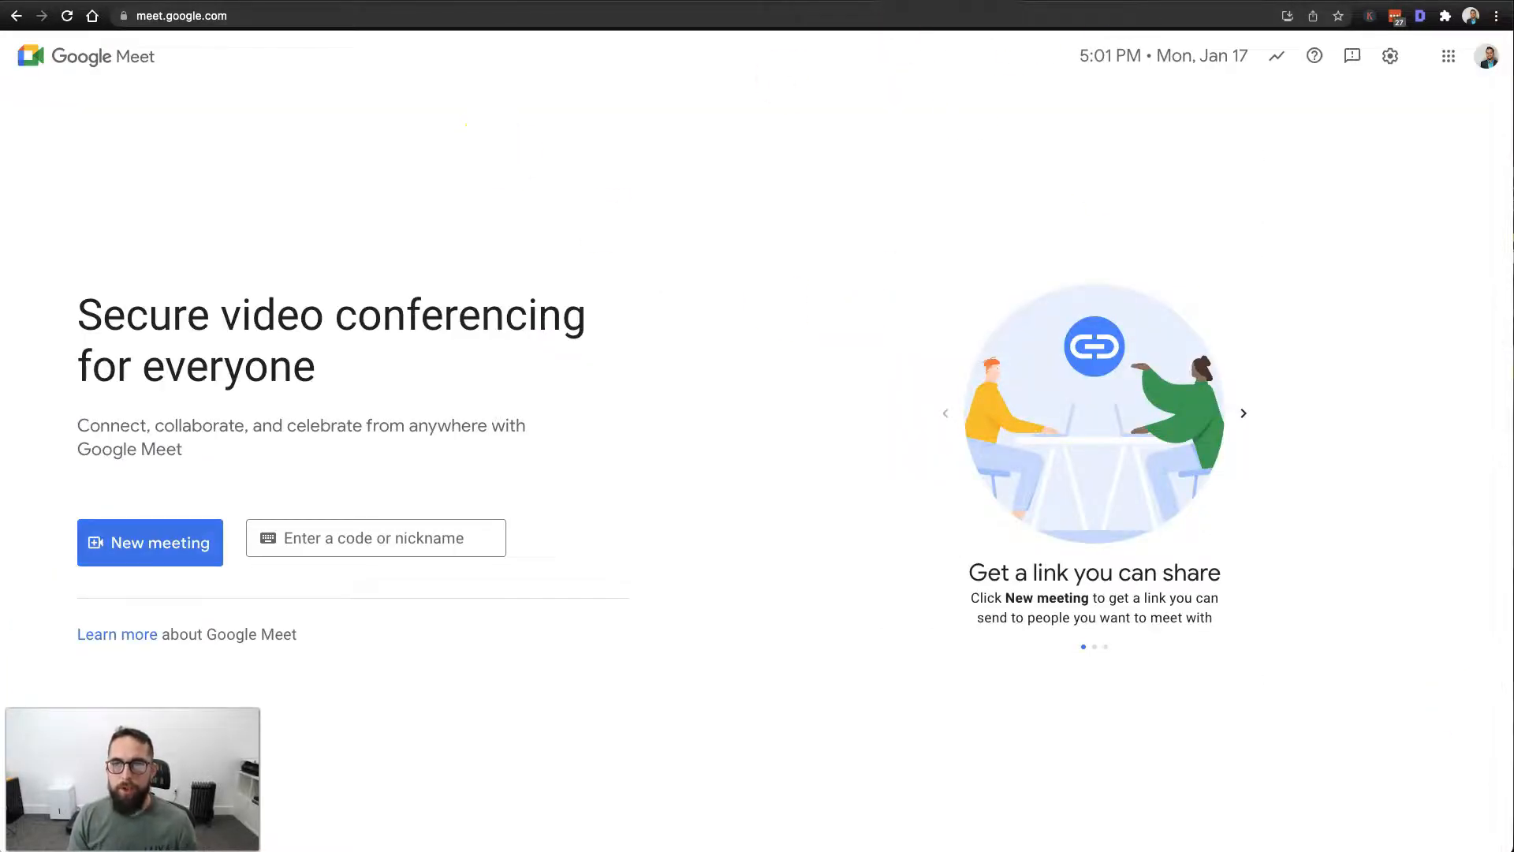
Switch back to the Cloudflare DNS page for the personal domain.
{"action": "left_click", "coordinate": [1131, 2]}
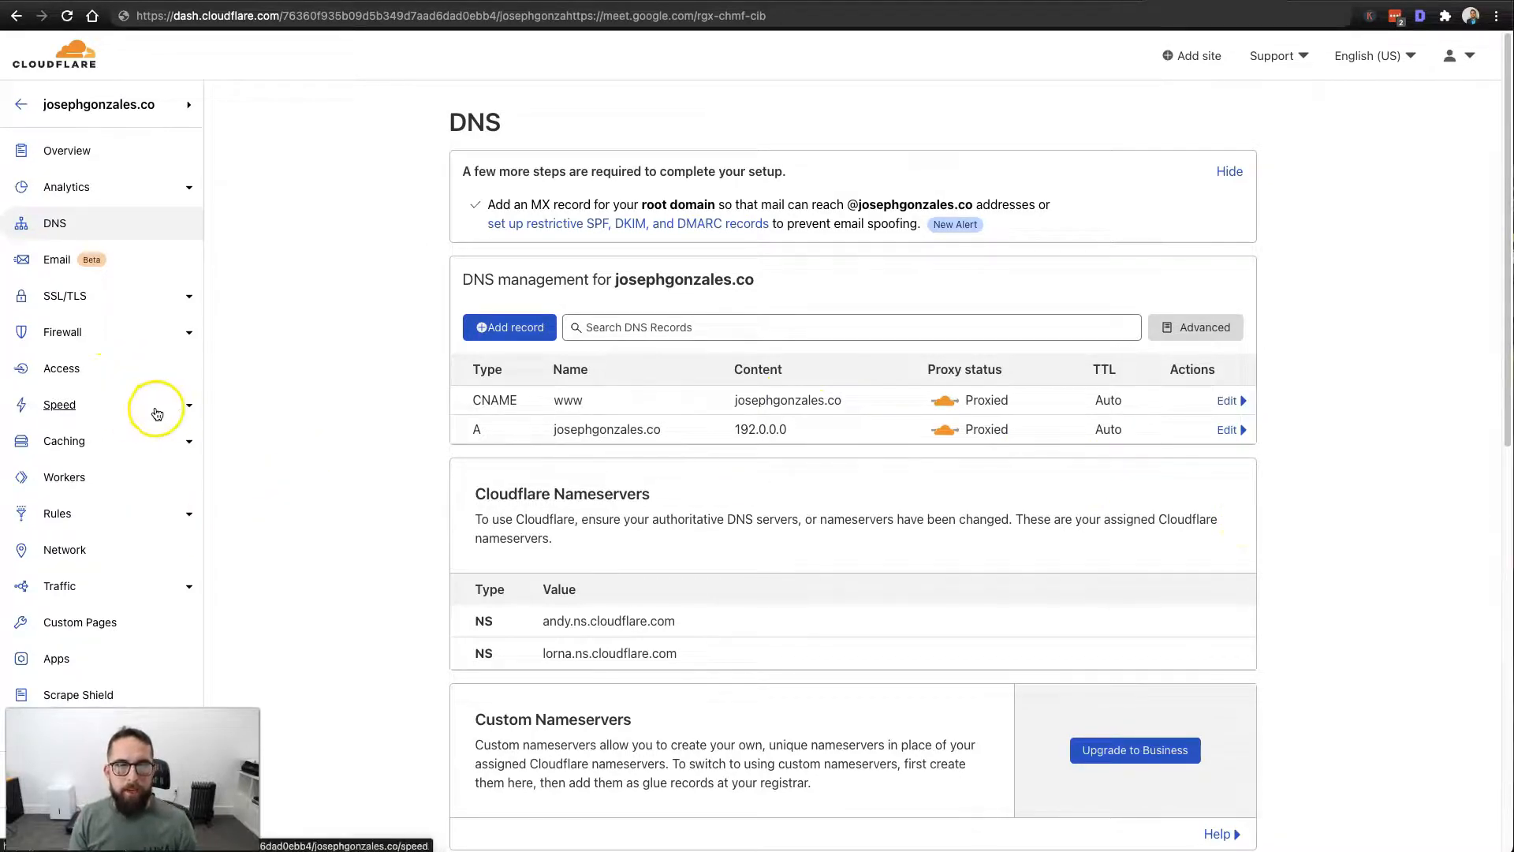
{"action": "left_click", "coordinate": [58, 517]}
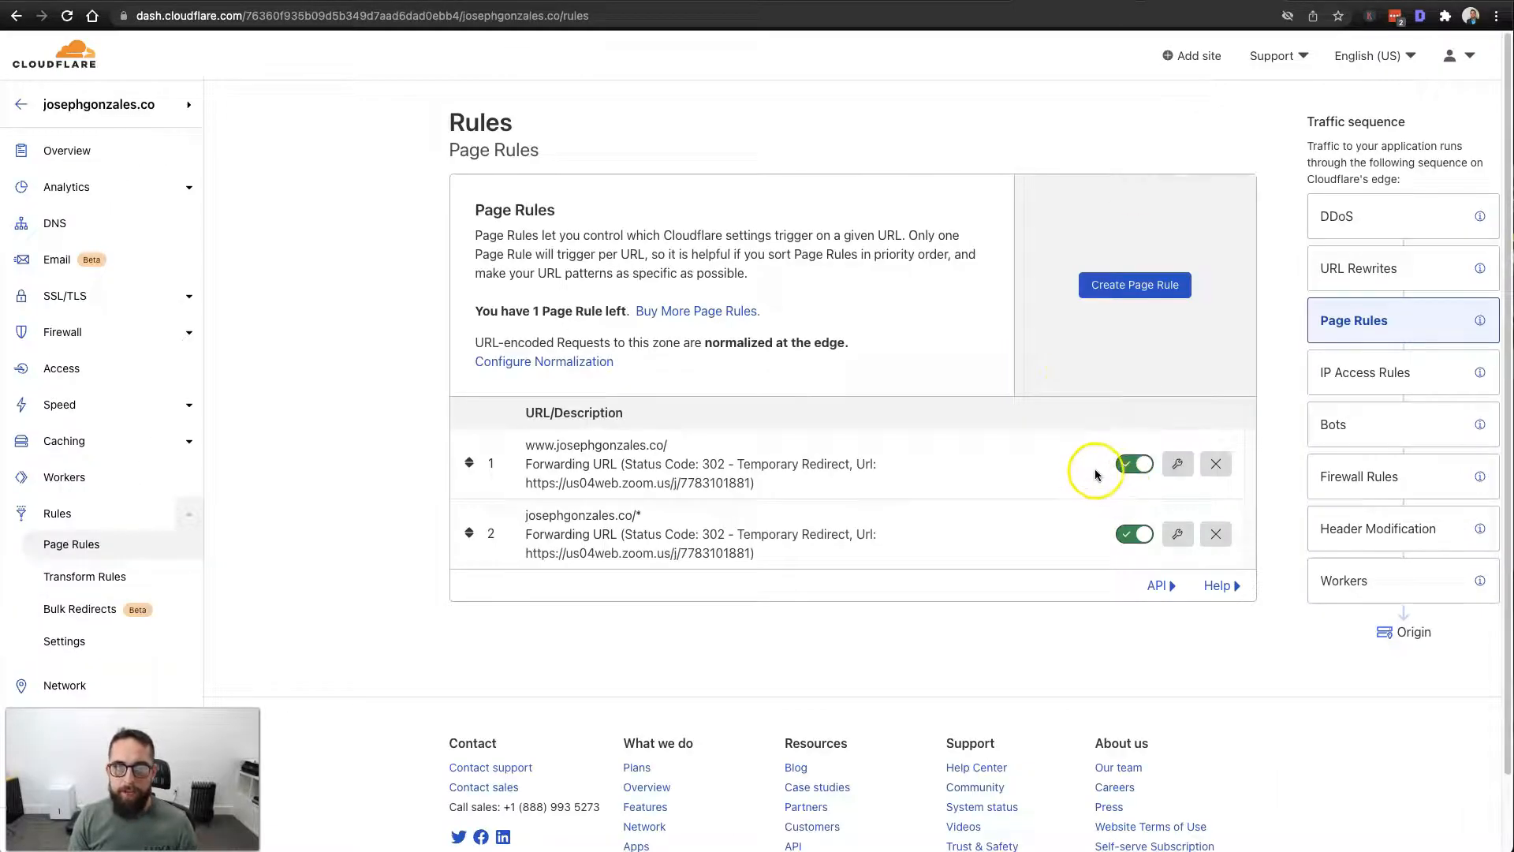
{"action": "left_click", "coordinate": [1178, 465]}
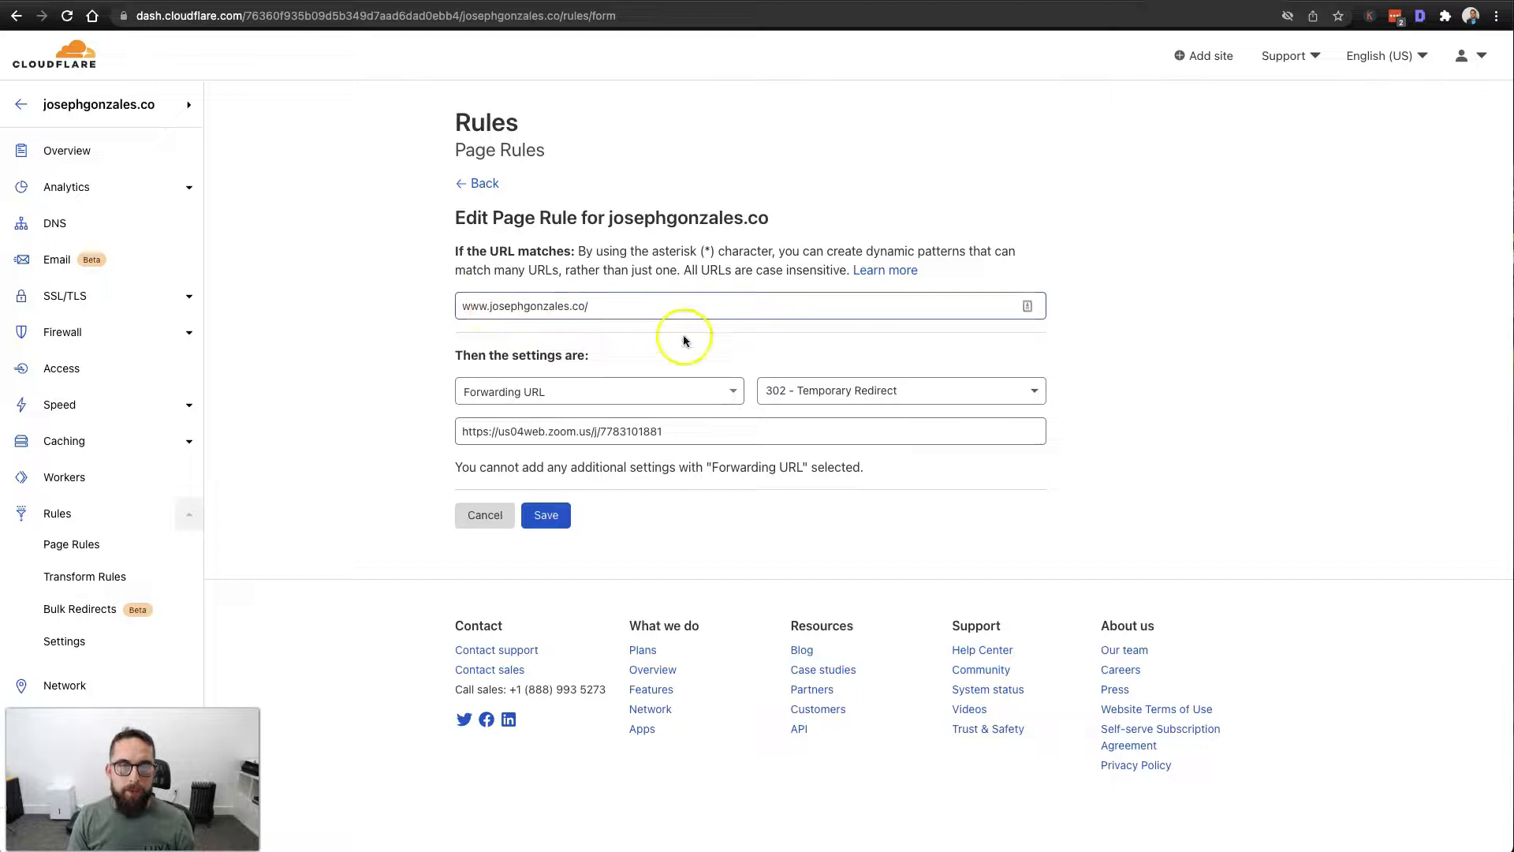
{"action": "triple_click", "coordinate": [720, 432]}
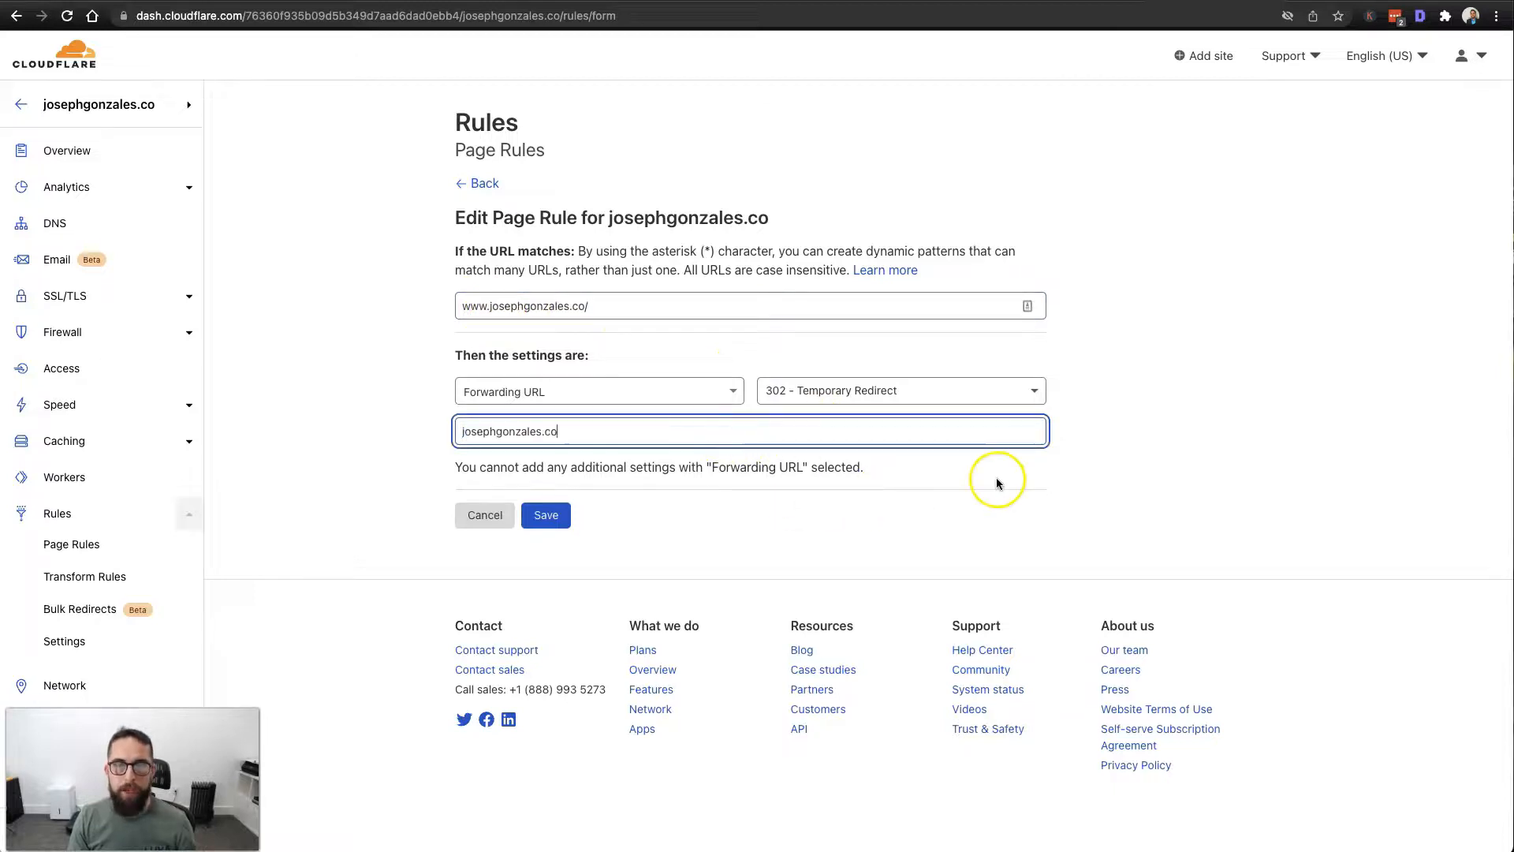
{"action": "key", "text": "super+z"}
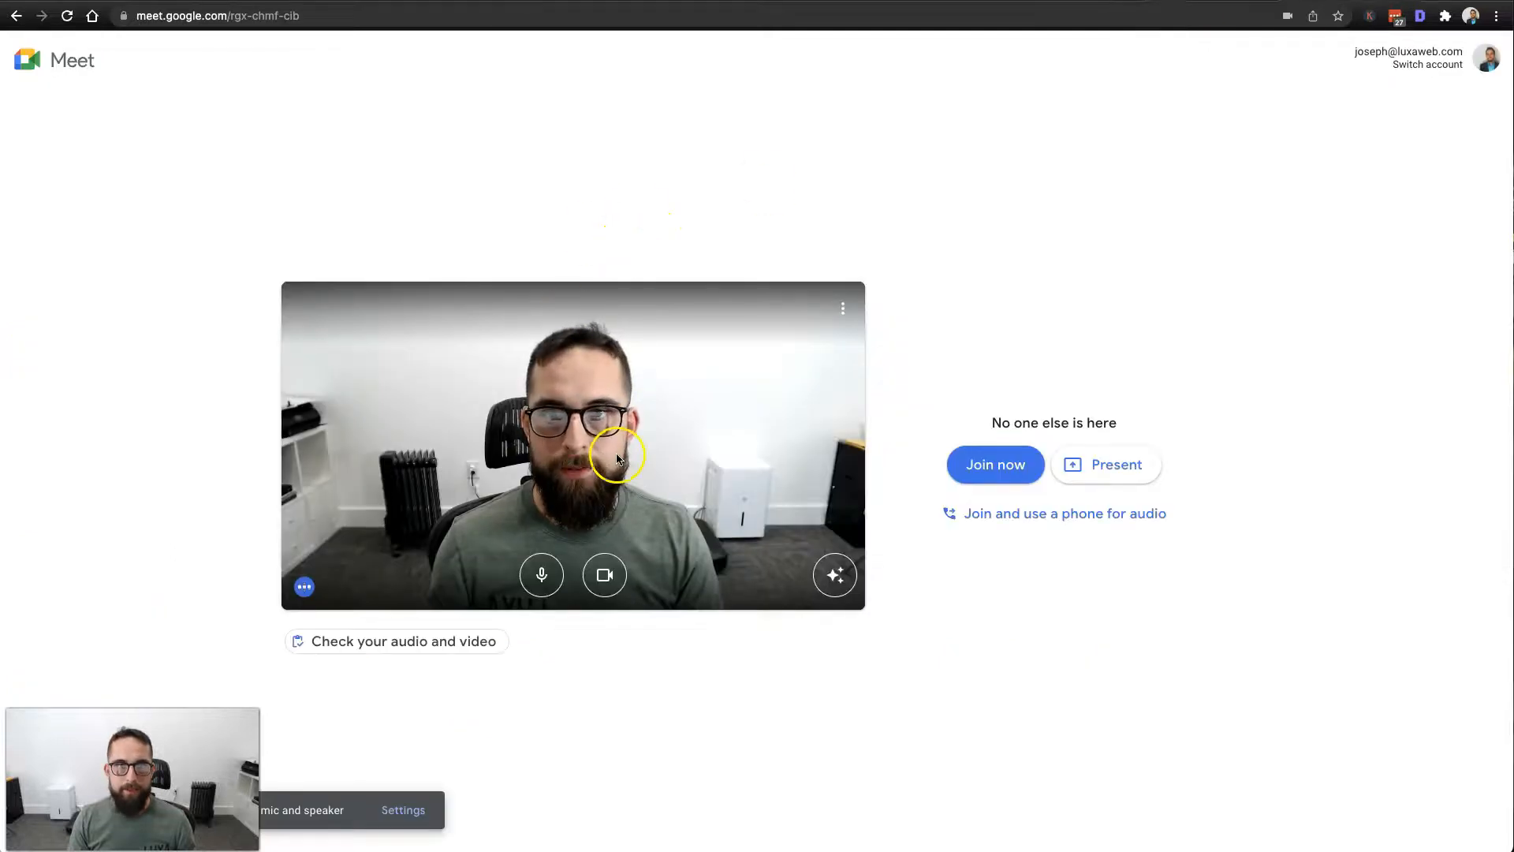
{"action": "left_click", "coordinate": [685, 16]}
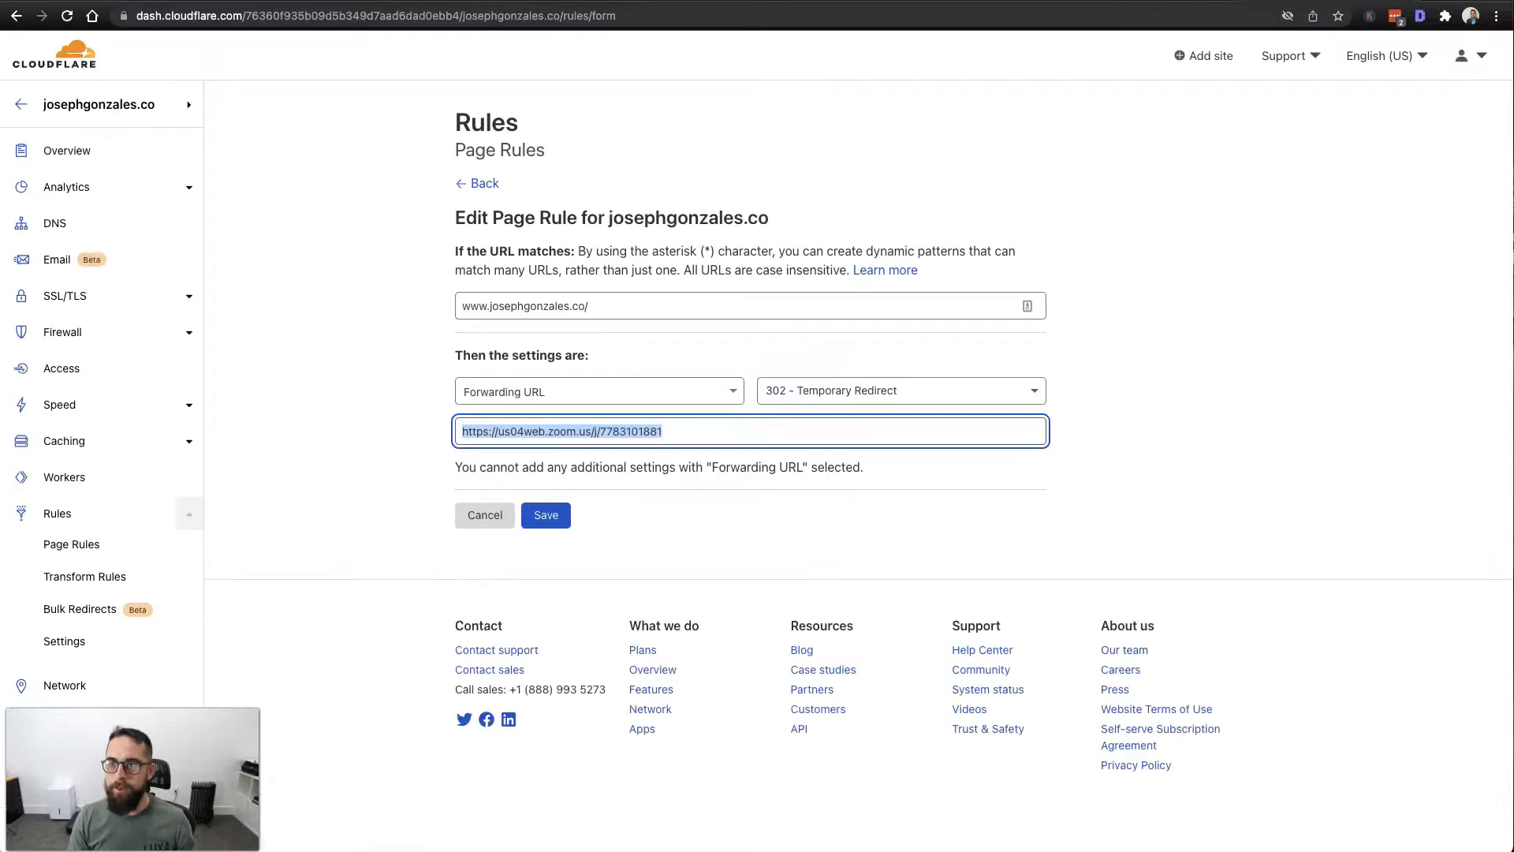
{"action": "left_click", "coordinate": [702, 432]}
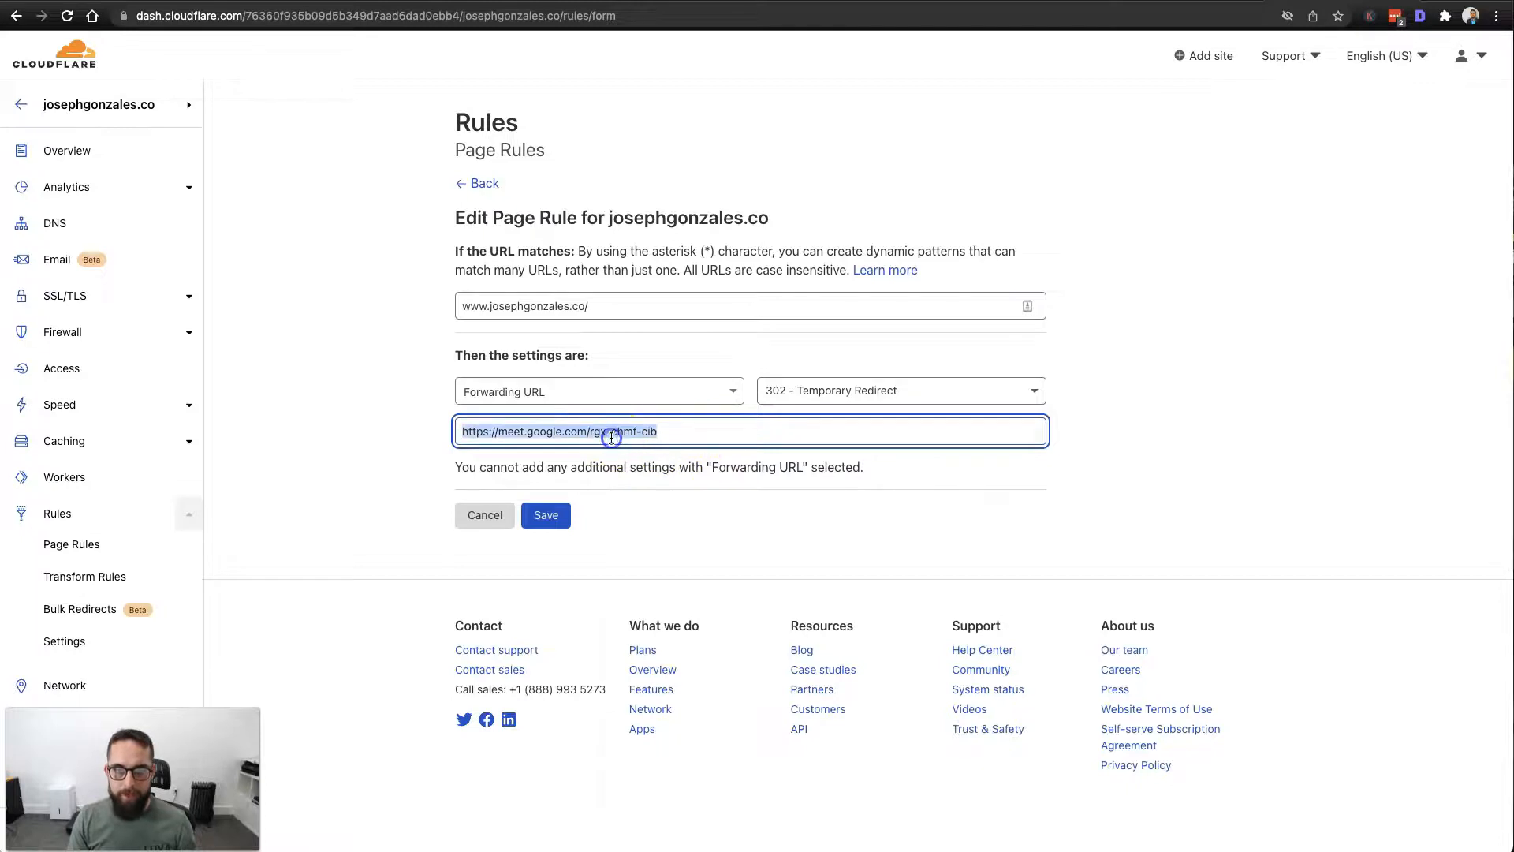
{"action": "right_click", "coordinate": [612, 438]}
{"action": "left_click", "coordinate": [754, 639]}
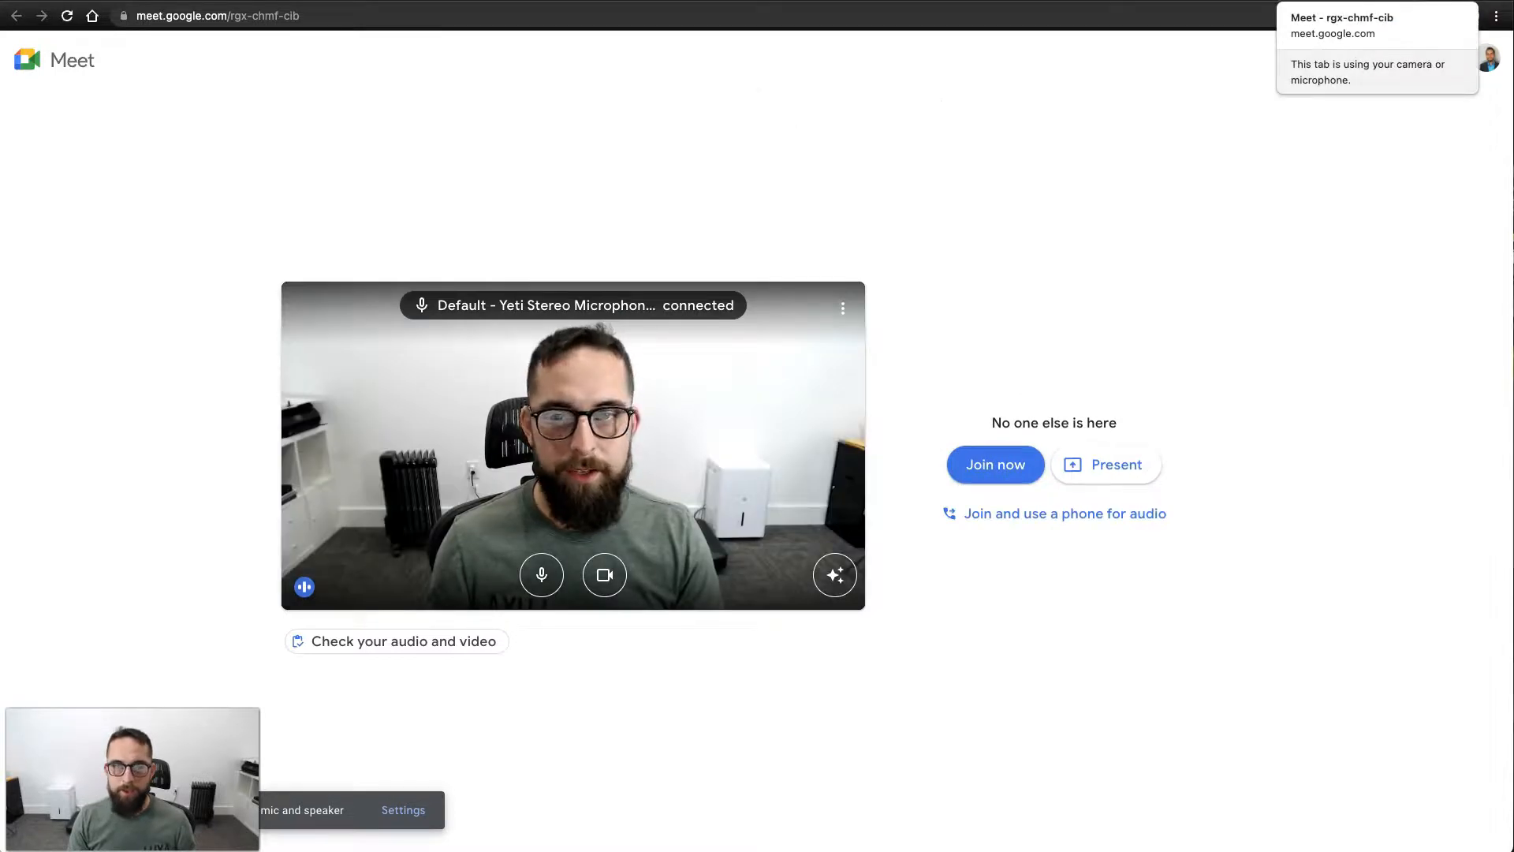
{"action": "left_click", "coordinate": [1440, 2]}
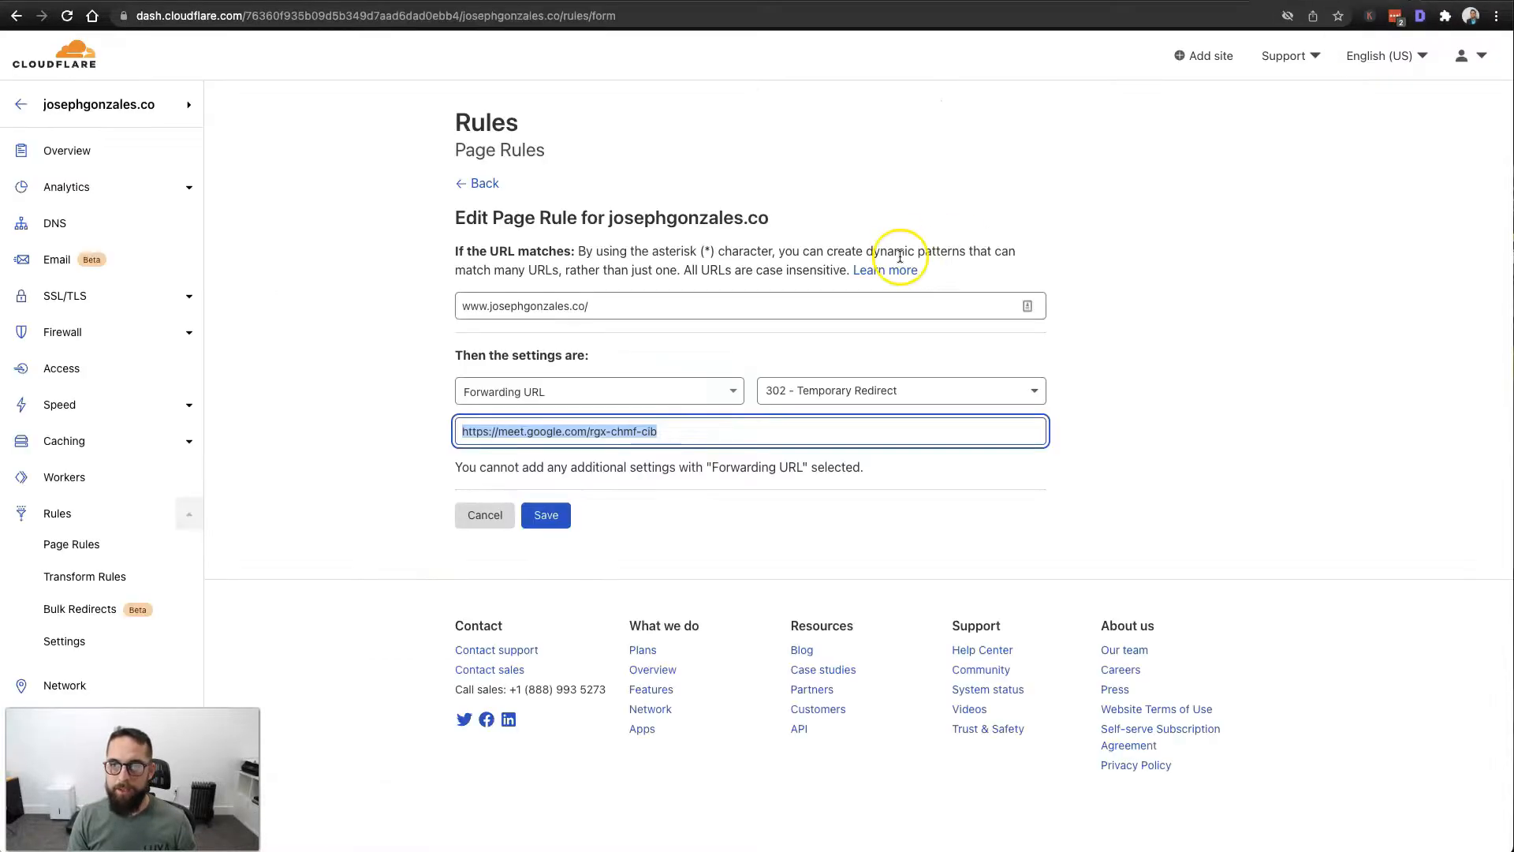
Keep the redirect type at 302 - Temporary Redirect and save the www page rule.
{"action": "left_click", "coordinate": [895, 393]}
{"action": "left_click", "coordinate": [875, 418]}
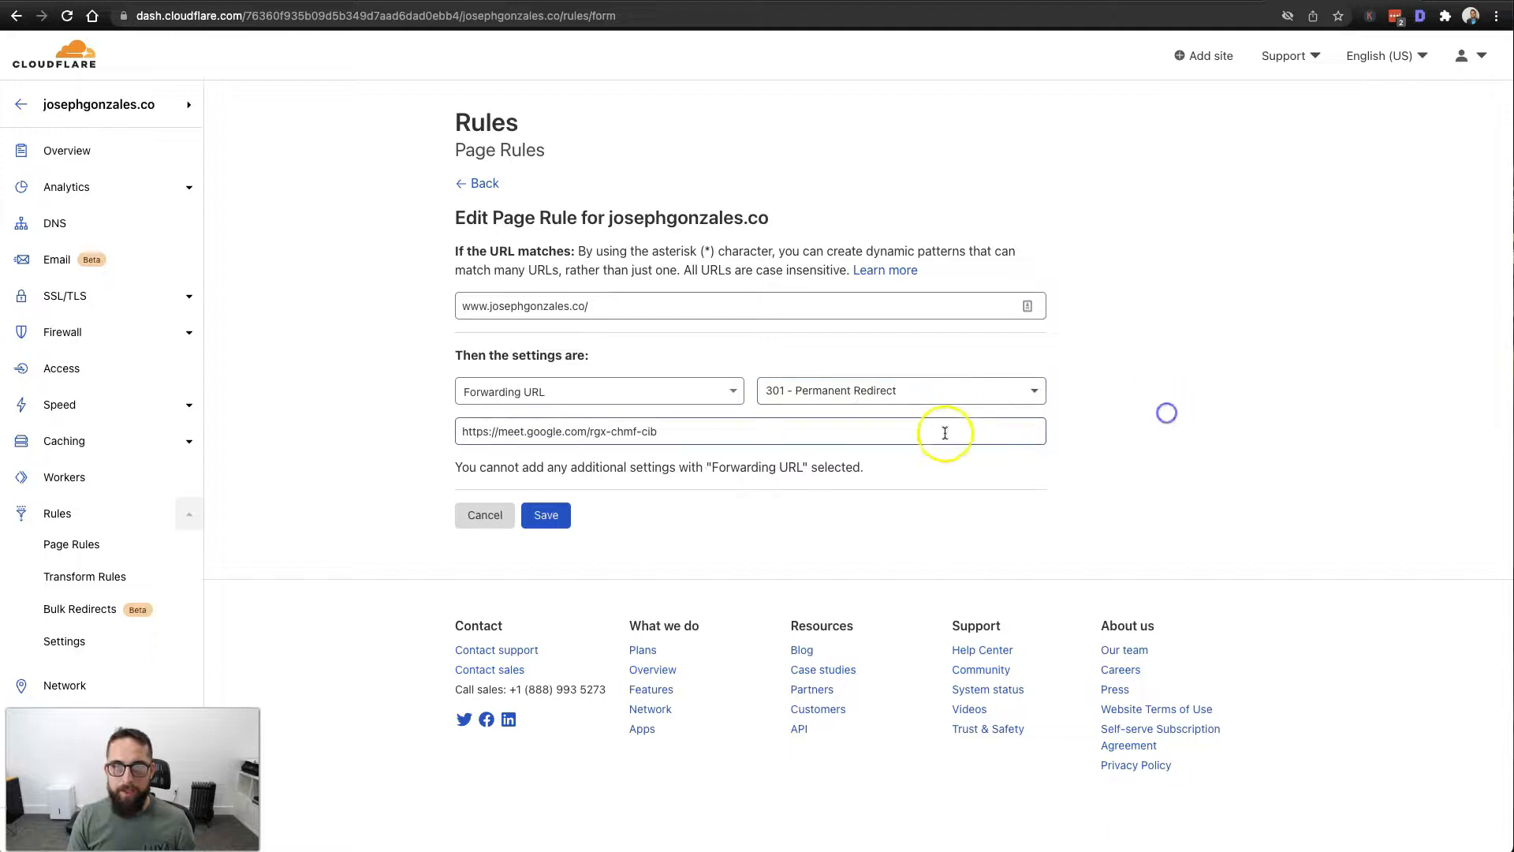
{"action": "left_click", "coordinate": [891, 401]}
{"action": "left_click", "coordinate": [885, 446]}
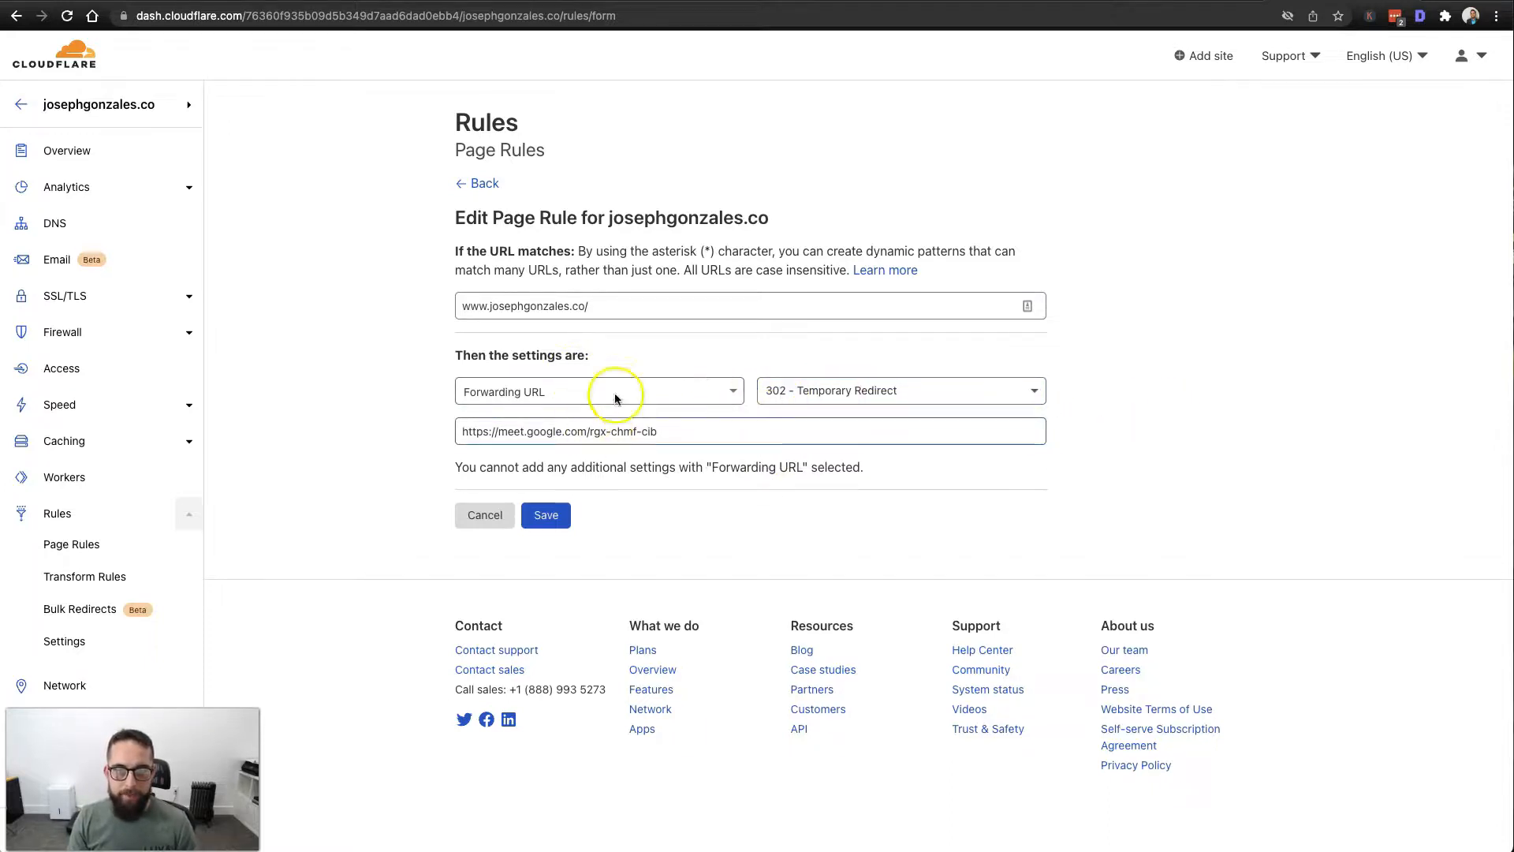
{"action": "left_click", "coordinate": [556, 515]}
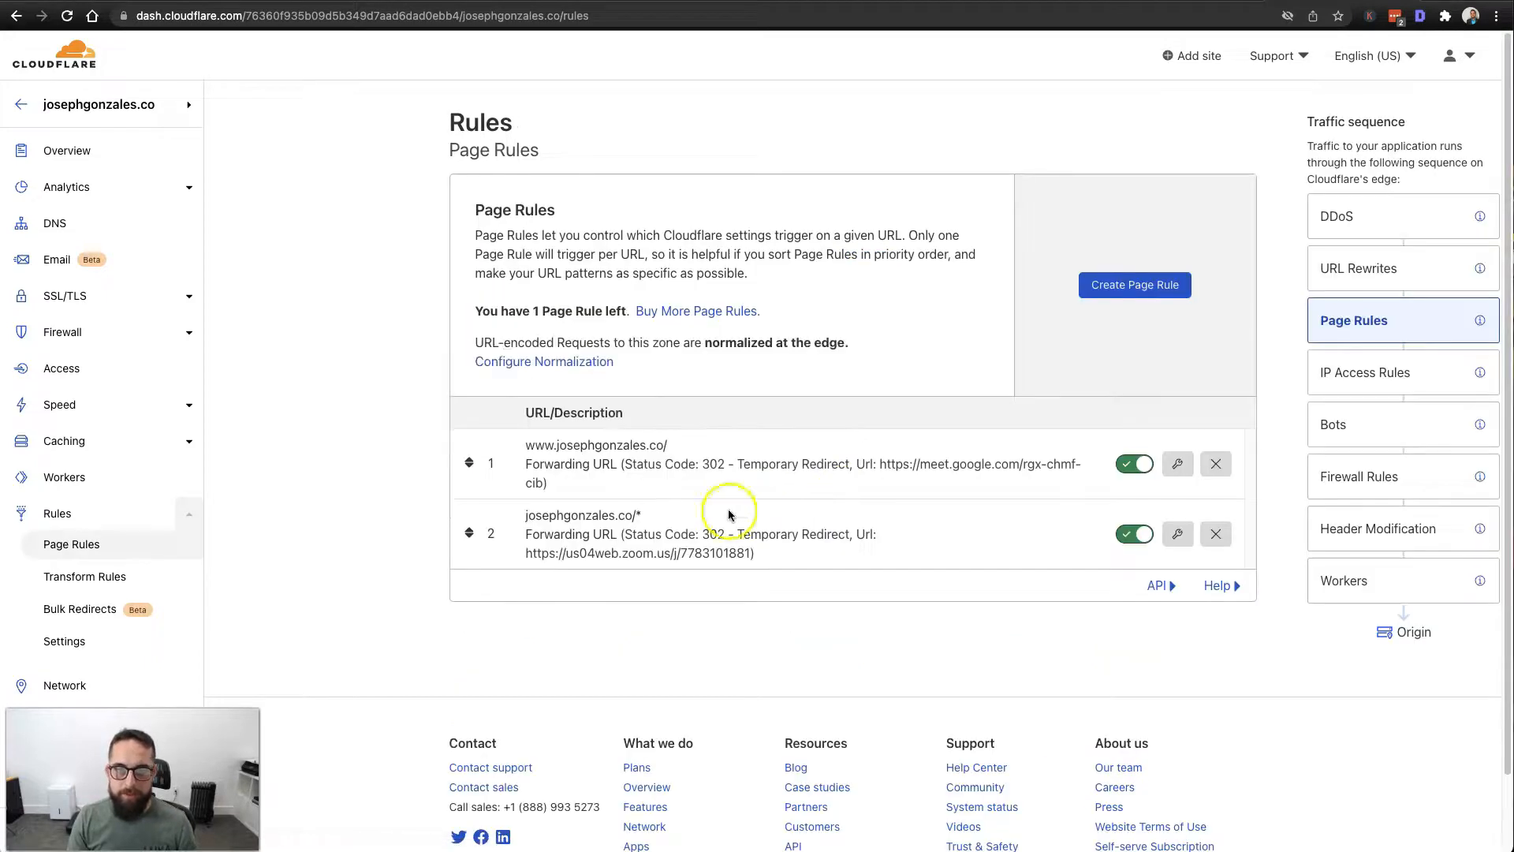
{"action": "left_click", "coordinate": [1178, 534]}
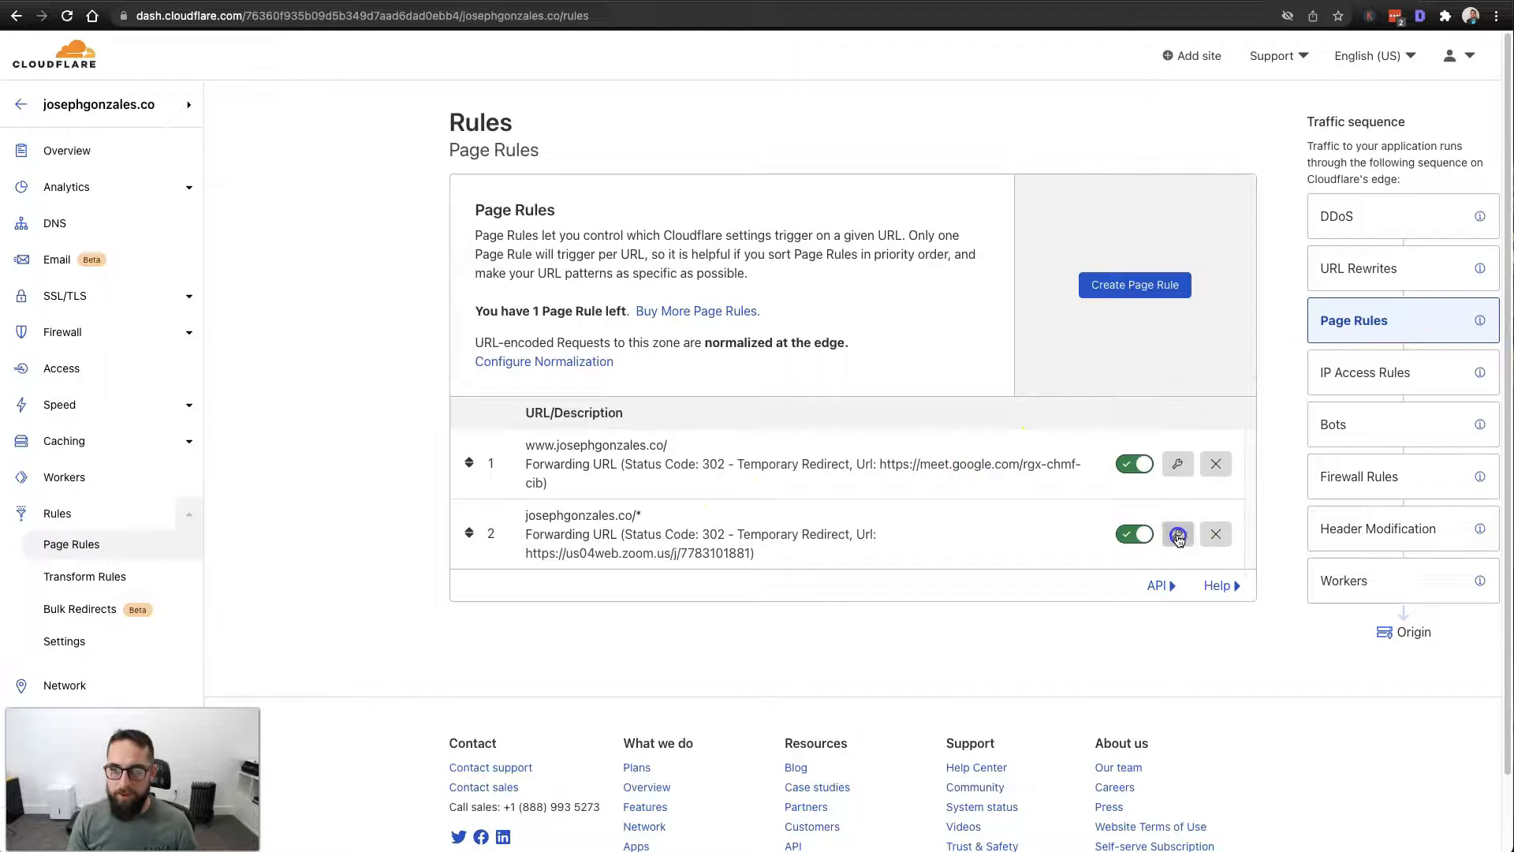
{"action": "triple_click", "coordinate": [699, 430]}
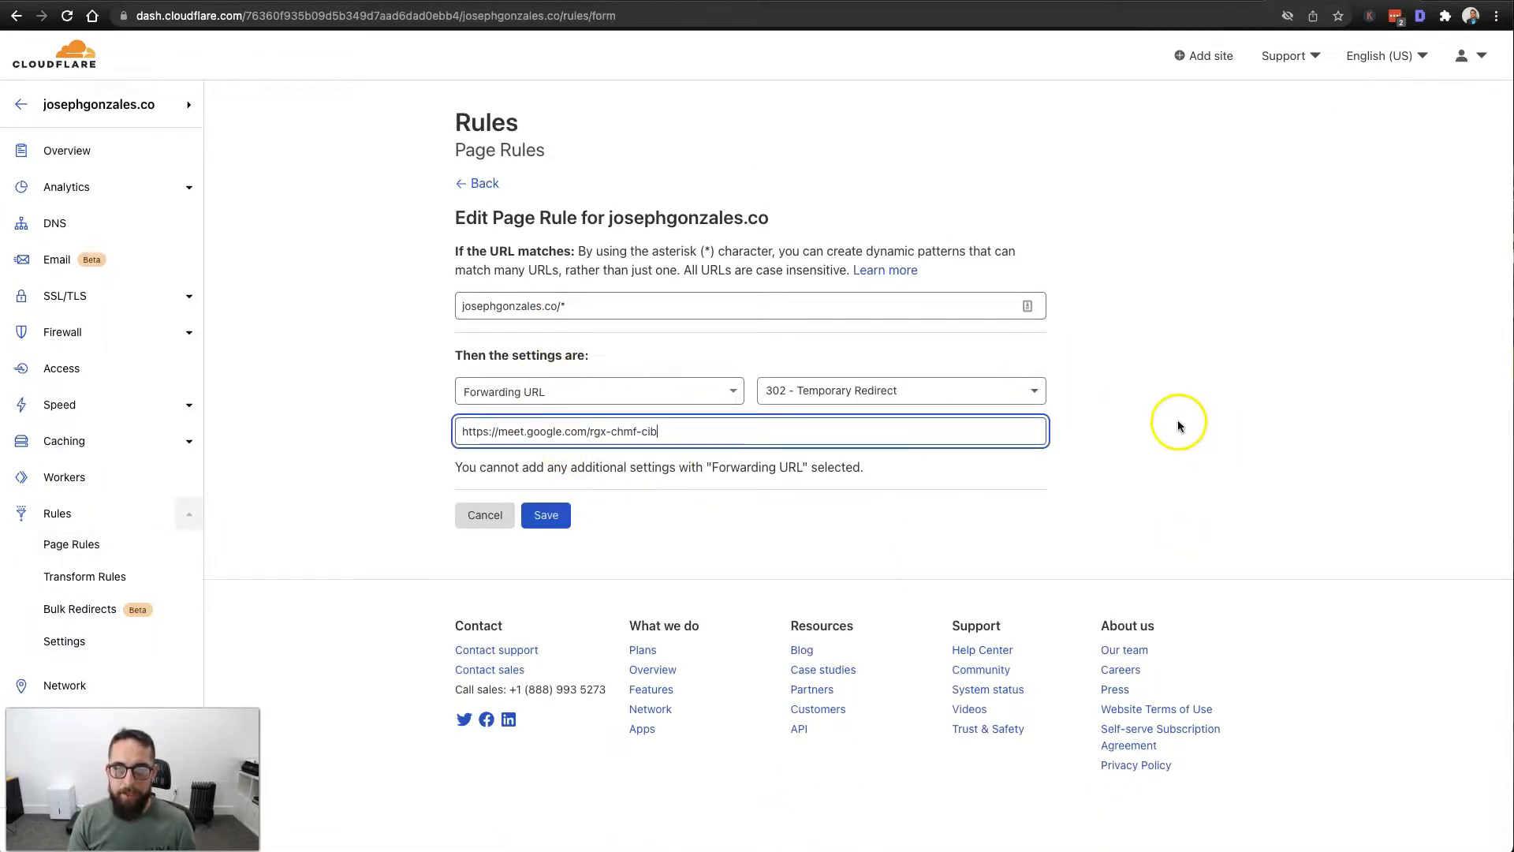
{"action": "left_click", "coordinate": [1163, 416]}
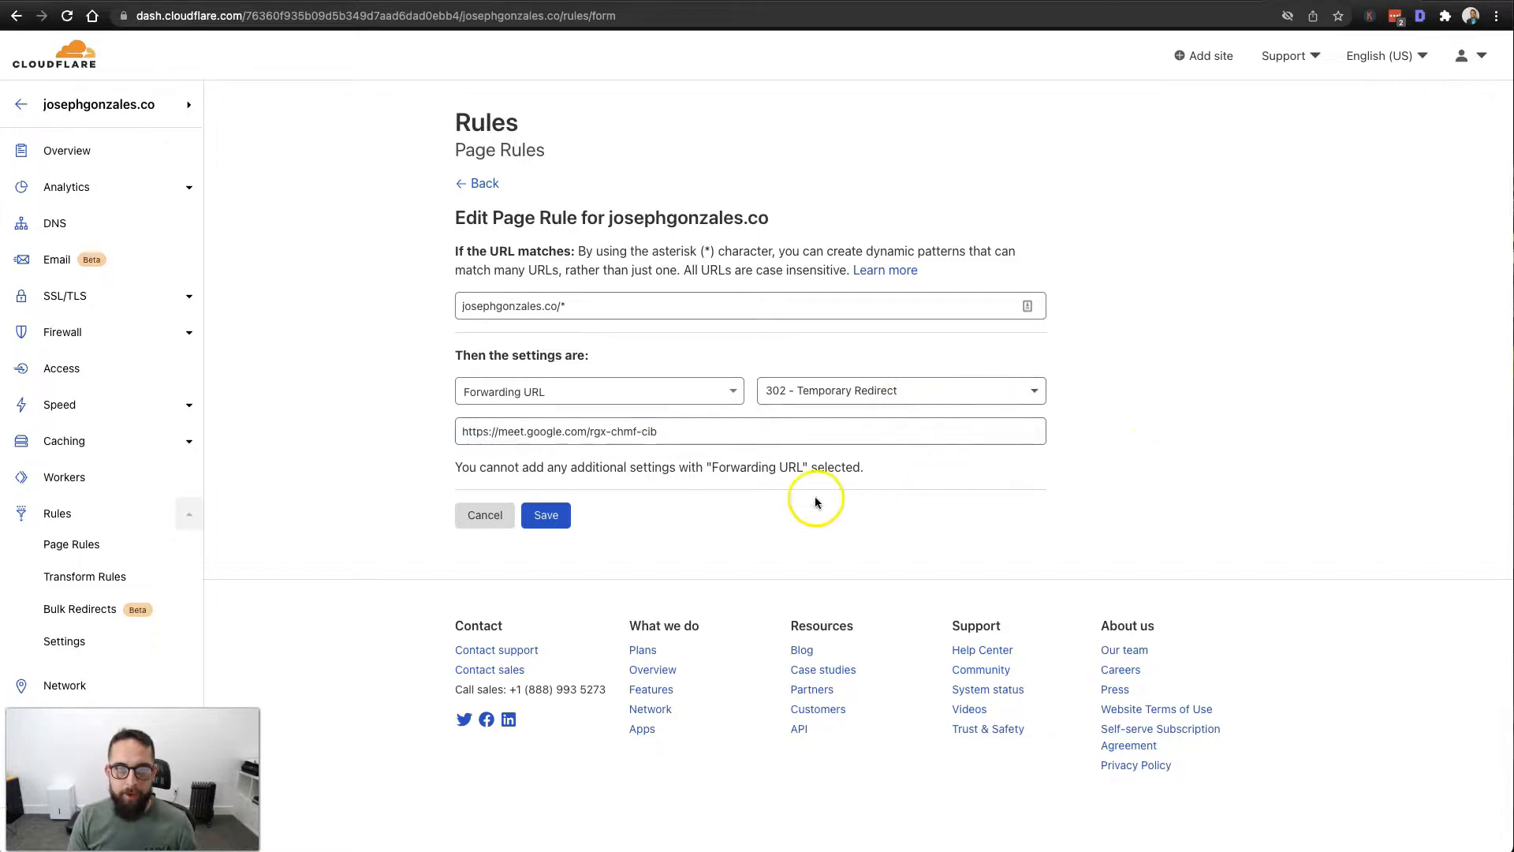
{"action": "left_click", "coordinate": [552, 515]}
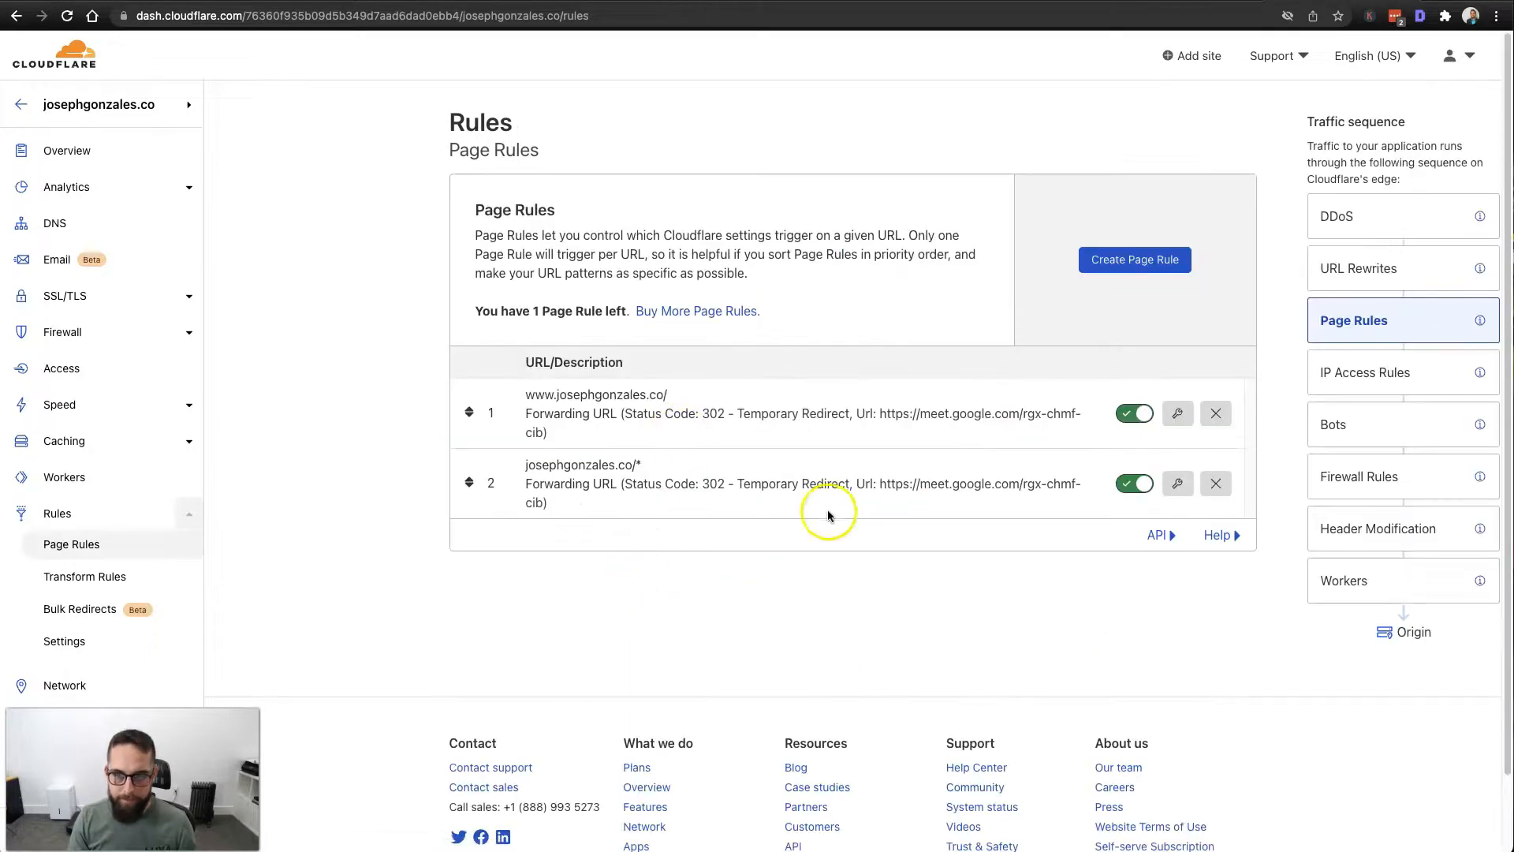
{"action": "left_click", "coordinate": [59, 150]}
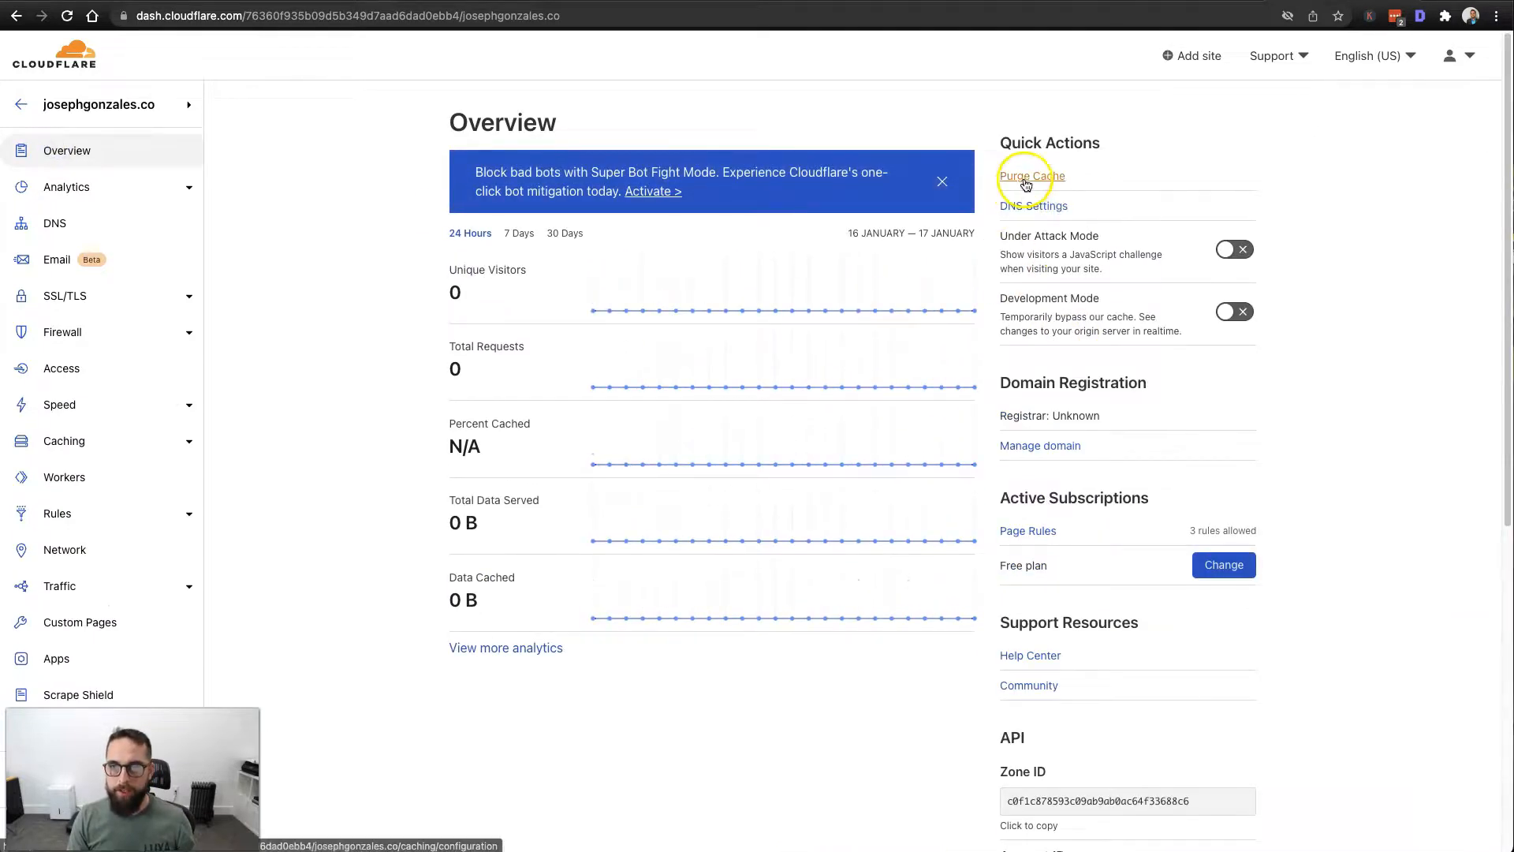
Look over the Purge Cache settings, then go to the domain's DNS page.
{"action": "left_click", "coordinate": [1037, 178]}
{"action": "scroll", "coordinate": [429, 270], "scroll_direction": "down", "scroll_amount": 8}
{"action": "scroll", "coordinate": [692, 500], "scroll_direction": "up", "scroll_amount": 8}
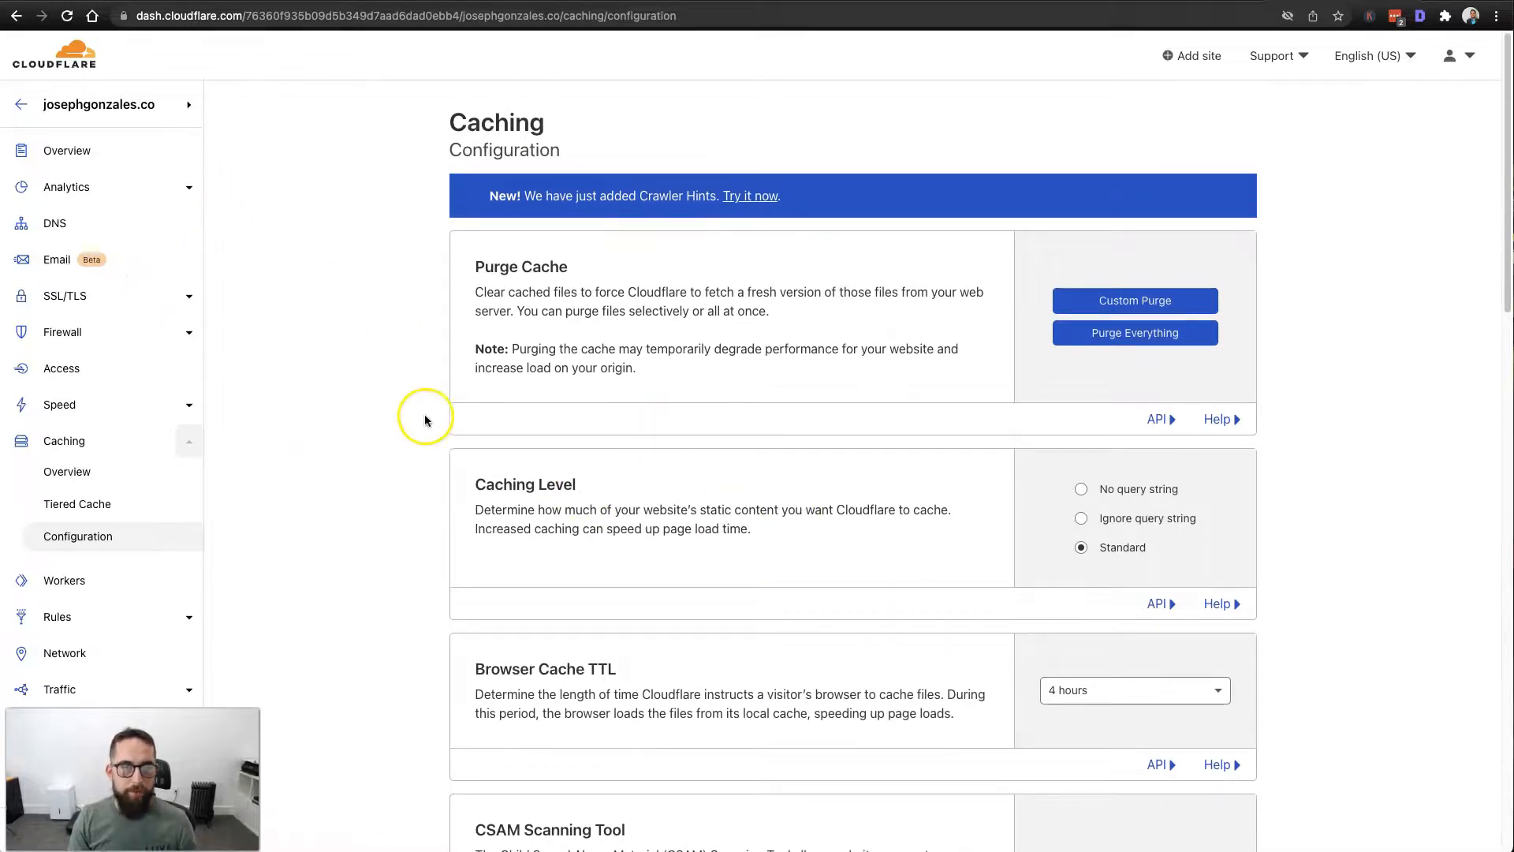
{"action": "left_click", "coordinate": [55, 223]}
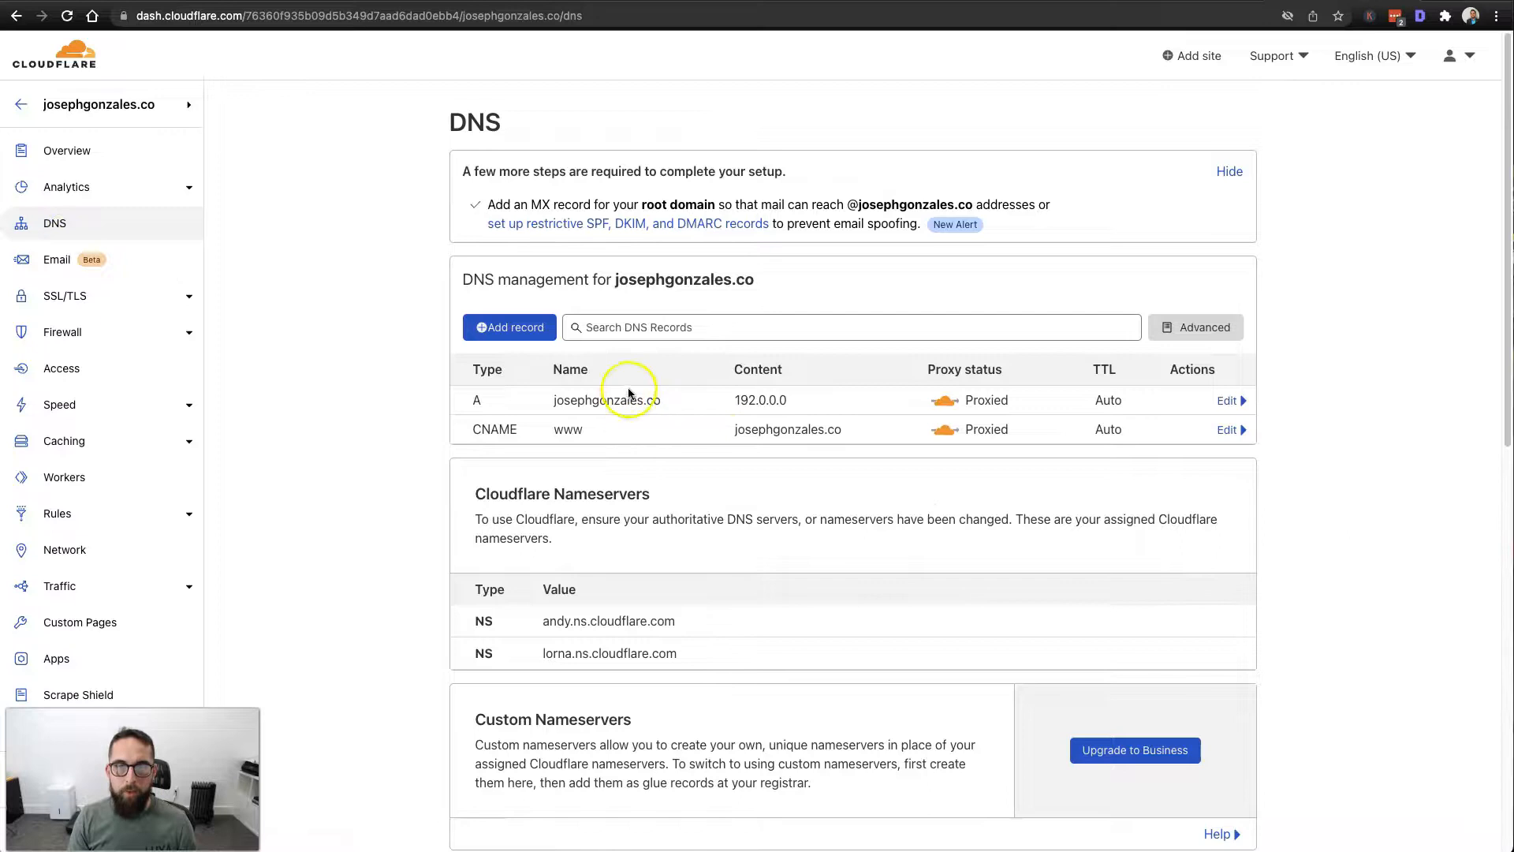
{"action": "triple_click", "coordinate": [671, 279]}
{"action": "left_click_drag", "start_coordinate": [785, 288], "coordinate": [657, 278]}
{"action": "right_click", "coordinate": [721, 281]}
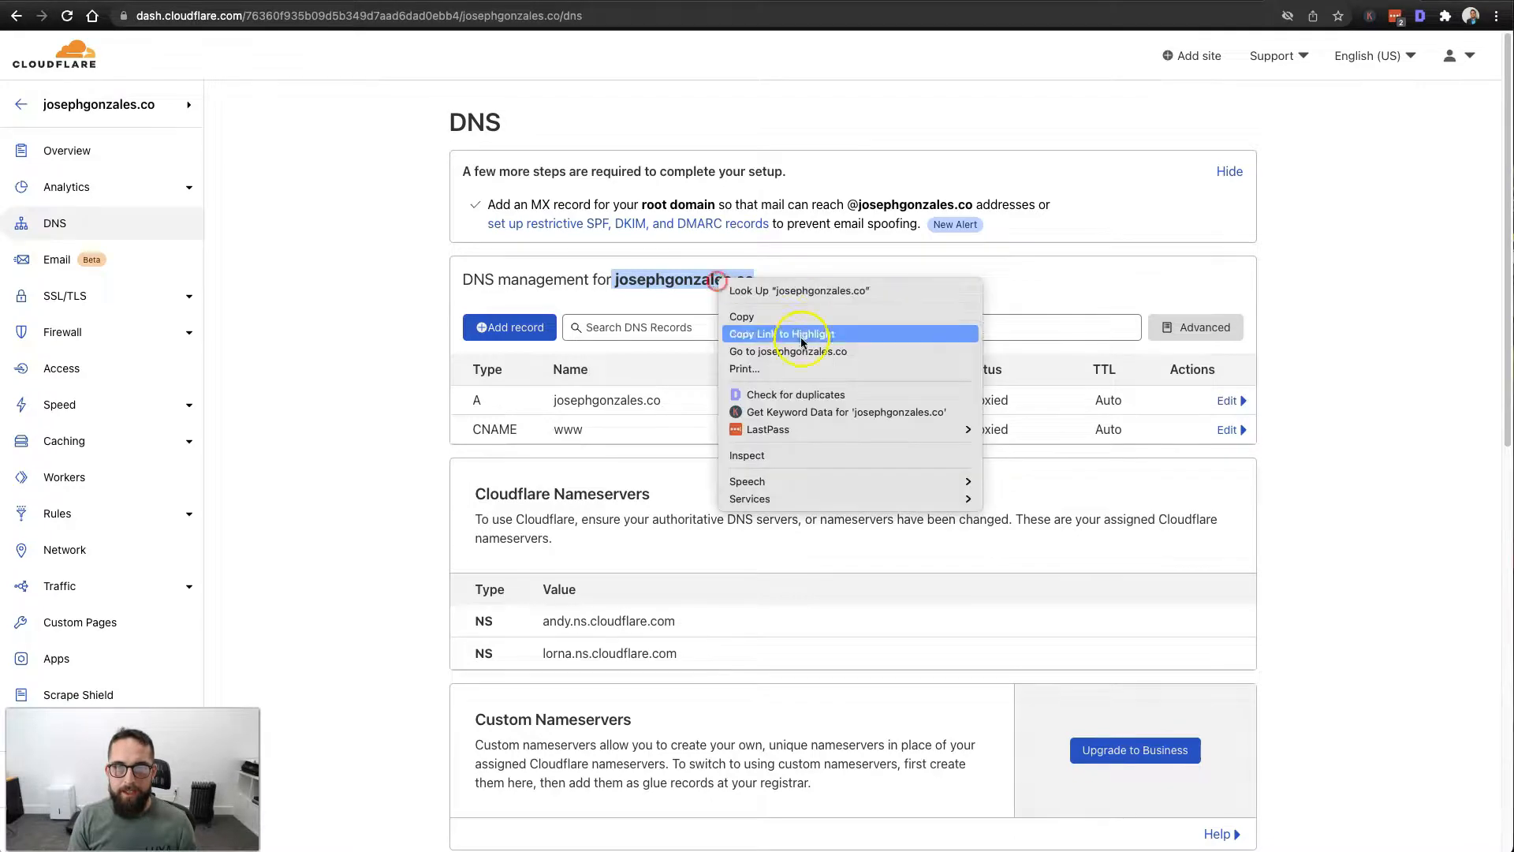
{"action": "left_click", "coordinate": [777, 344]}
{"action": "left_click", "coordinate": [1267, 314]}
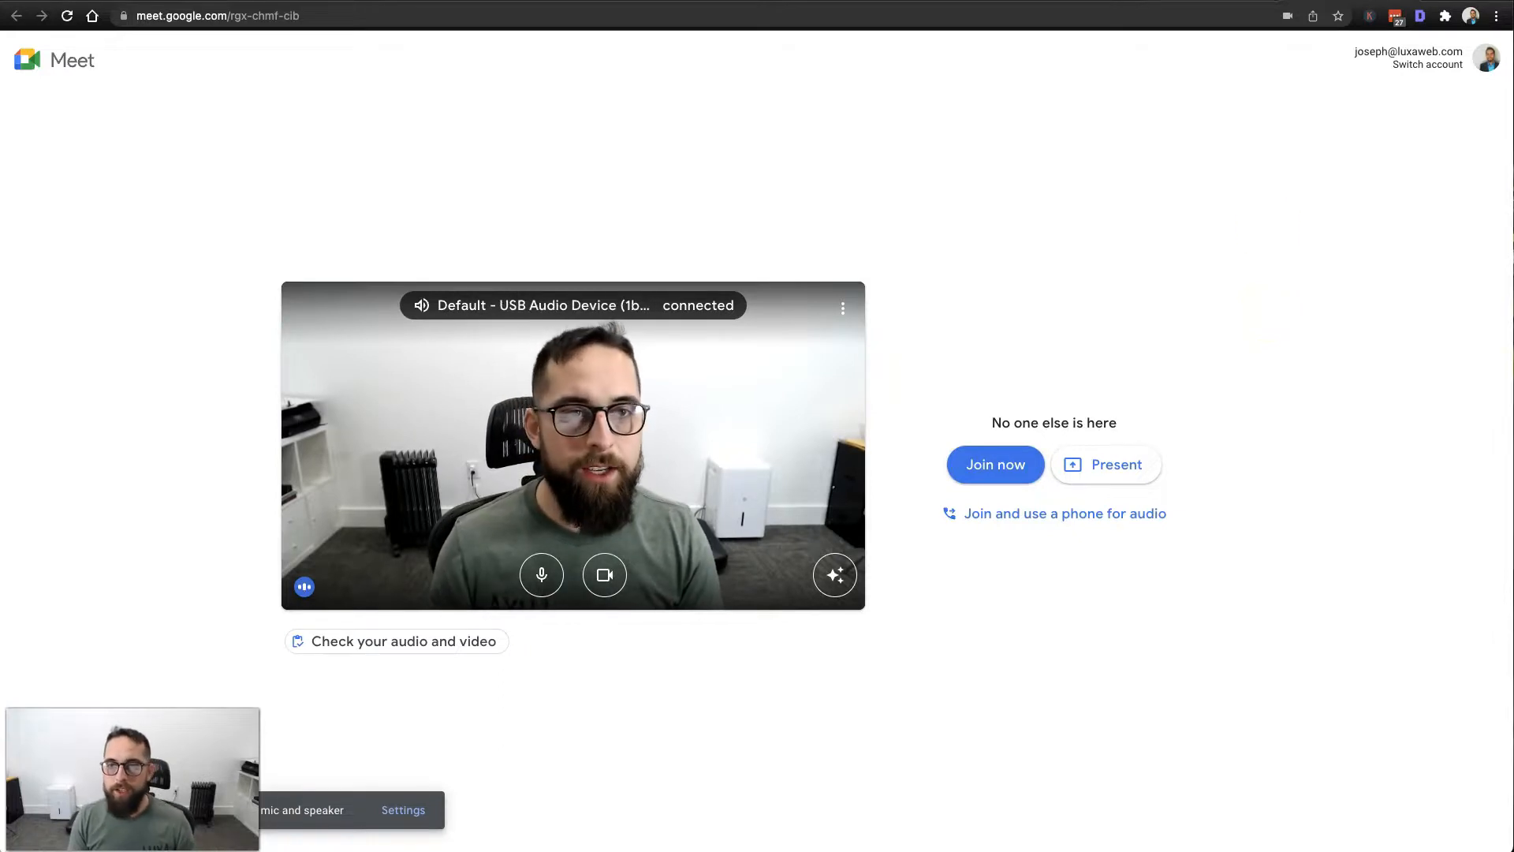
{"action": "key", "text": "super+w"}
{"action": "right_click", "coordinate": [730, 276]}
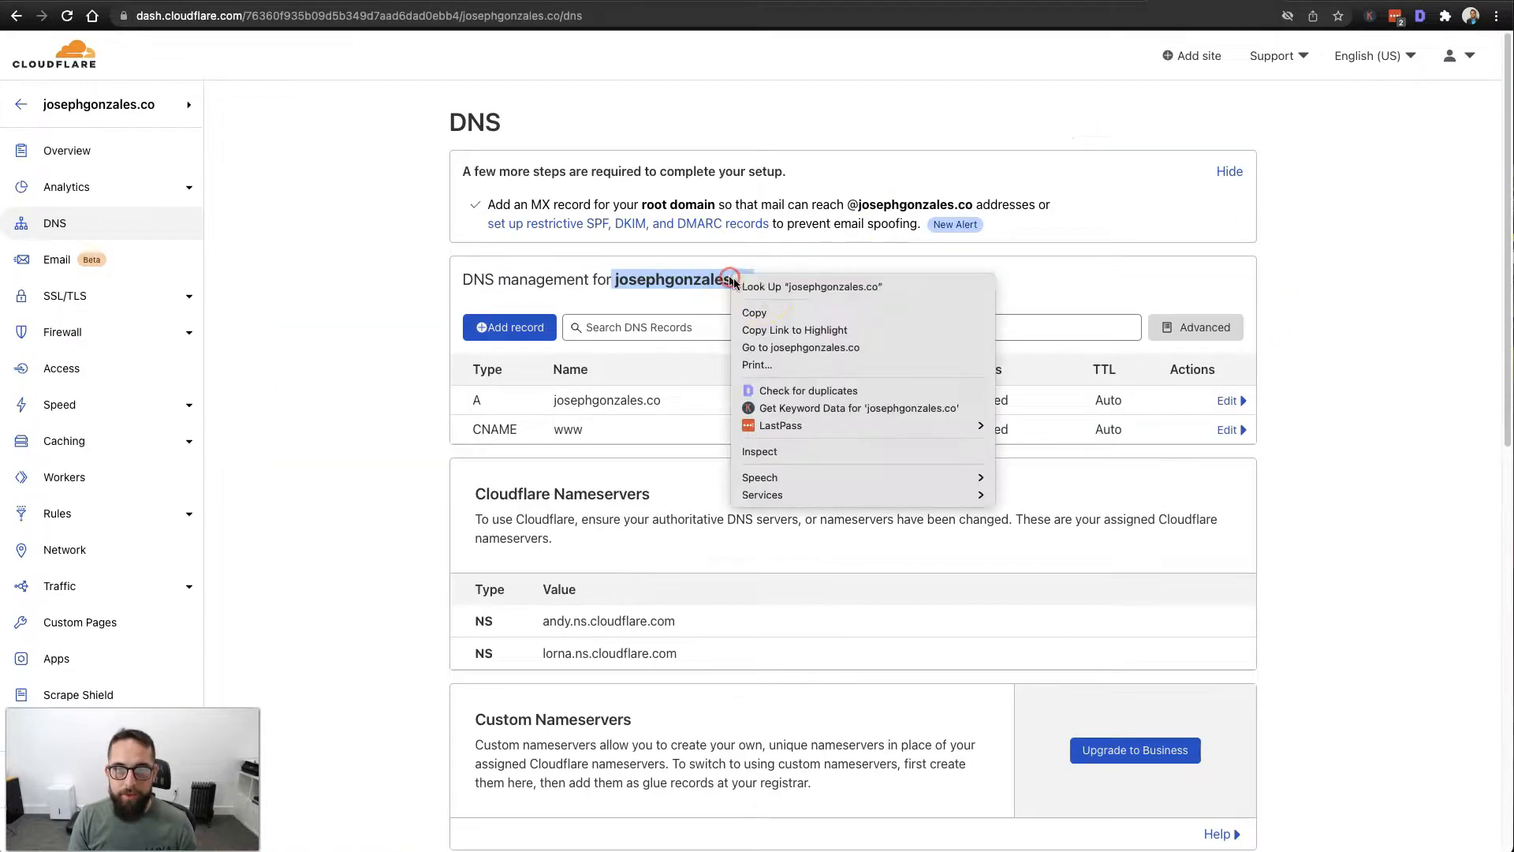
{"action": "left_click", "coordinate": [765, 312]}
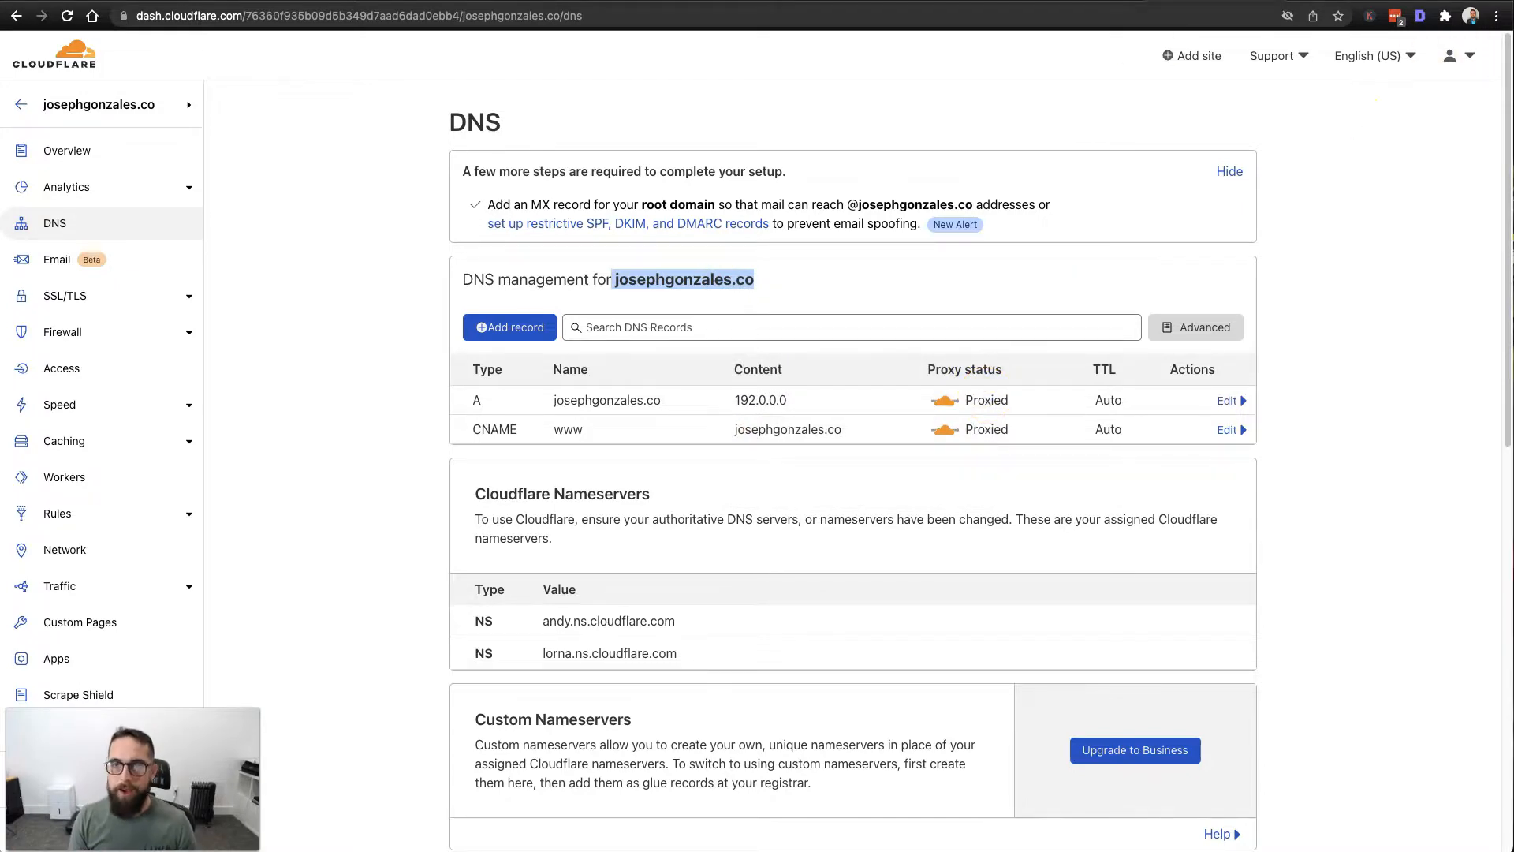
{"action": "right_click", "coordinate": [684, 279]}
{"action": "left_click", "coordinate": [775, 351]}
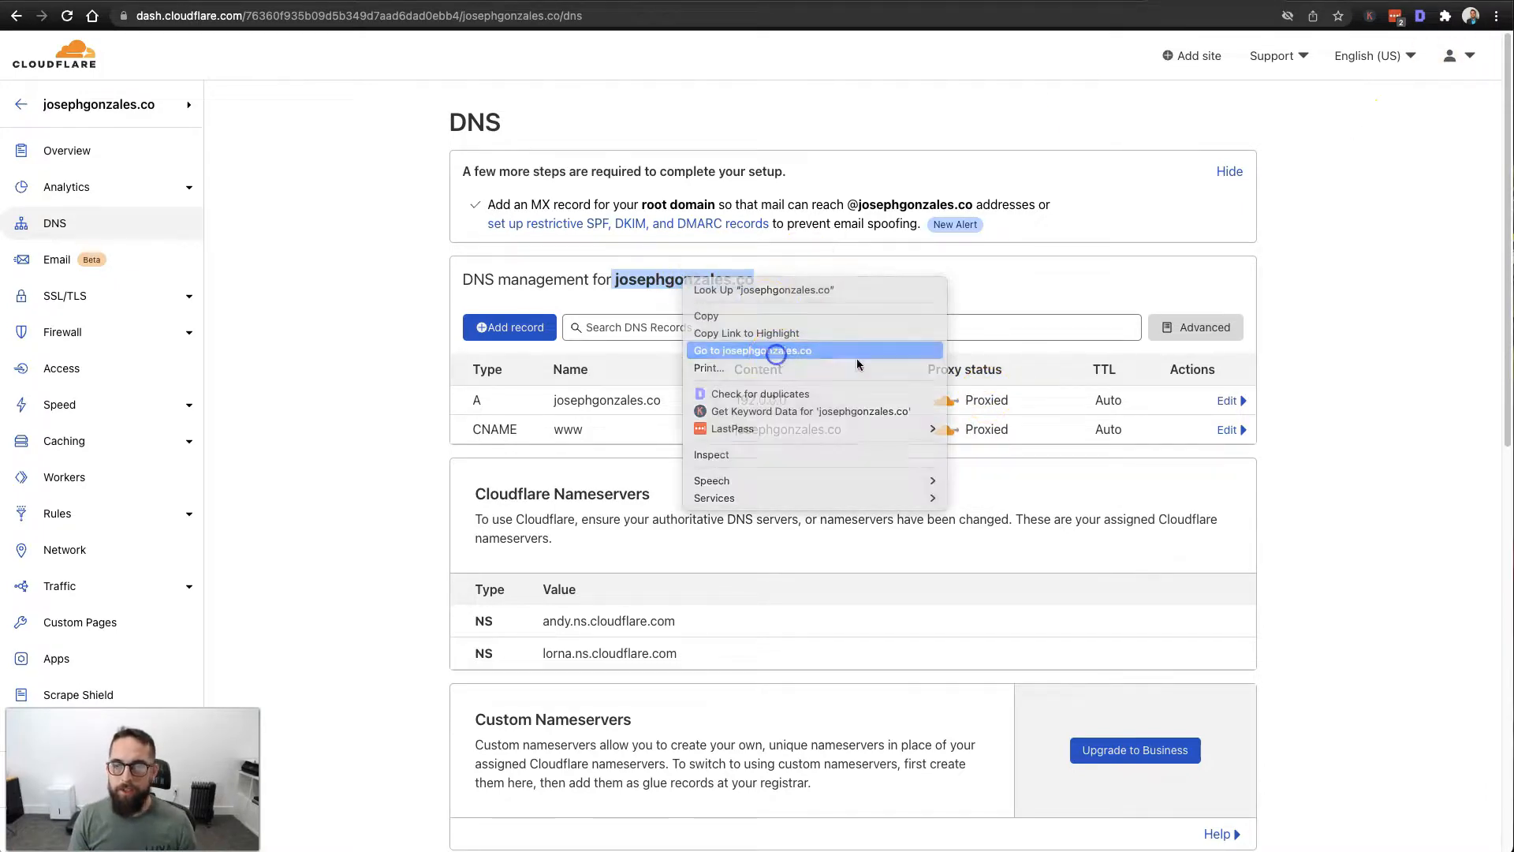